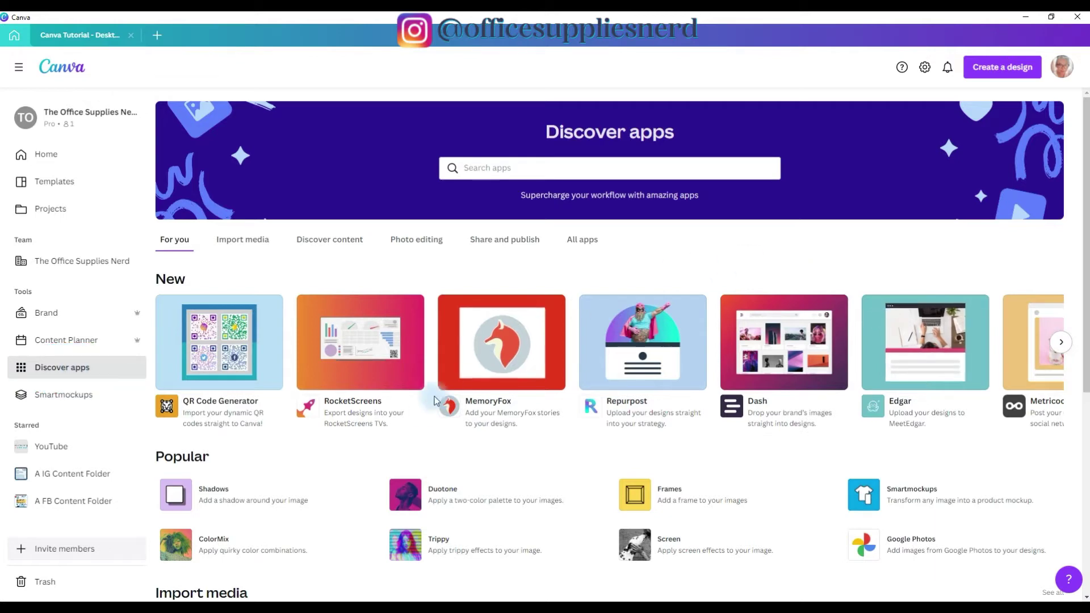
- Preview the Duotone app's details from Discover apps' Popular list, then close the preview
{"action": "left_click", "coordinate": [402, 464]}
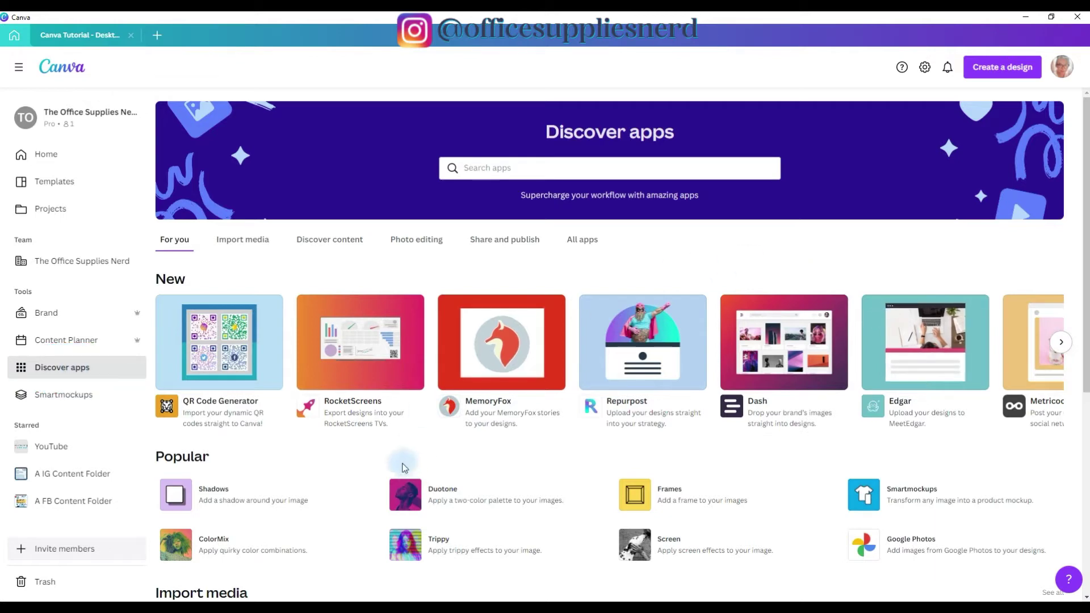
{"action": "left_click", "coordinate": [582, 513]}
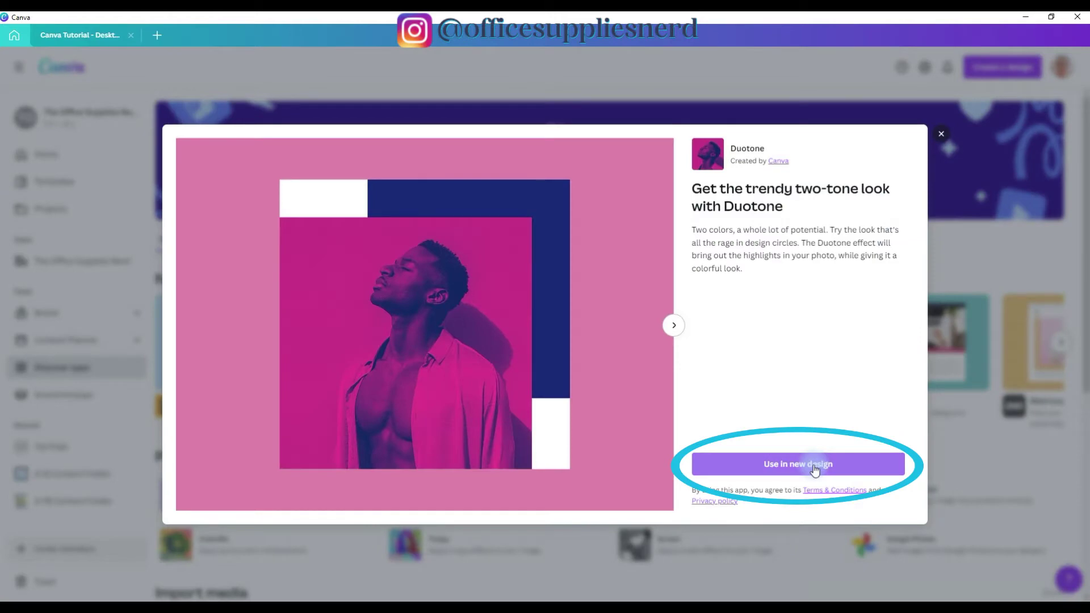
{"action": "left_click", "coordinate": [814, 470]}
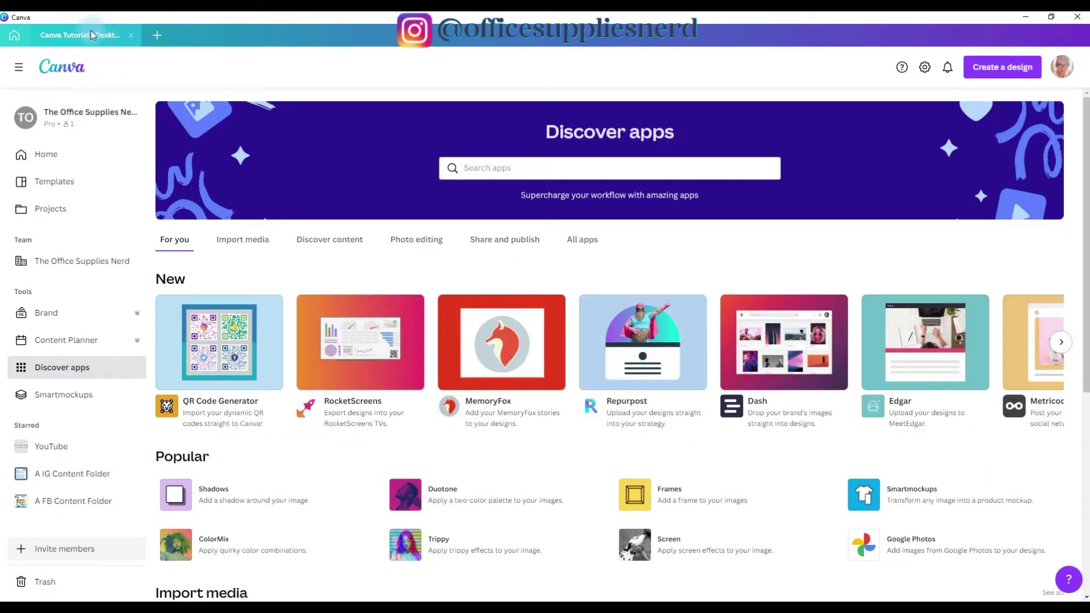
- Return to the Canva Tutorial design and bring up the image effects for the red heart
{"action": "left_click", "coordinate": [91, 34]}
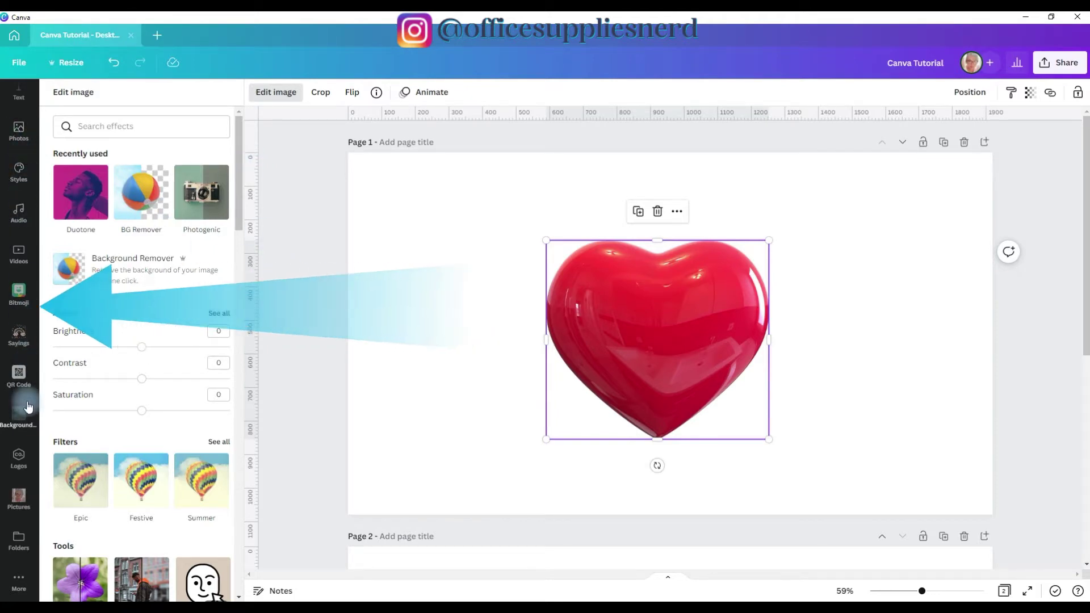
{"action": "left_click", "coordinate": [19, 593]}
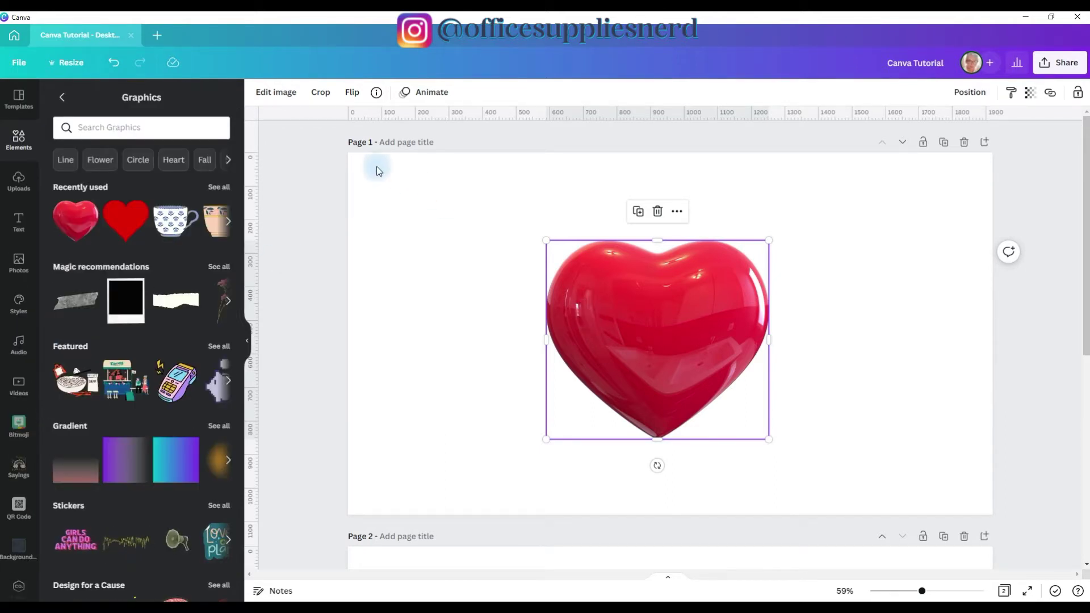
{"action": "left_click", "coordinate": [288, 92]}
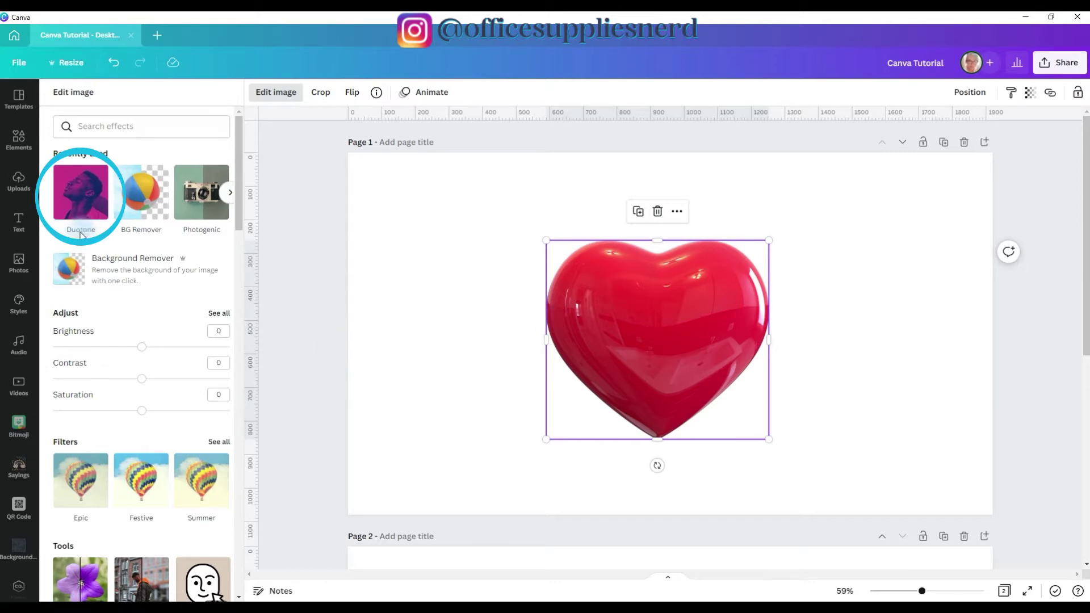
- Try the Mono, Sea Blue, Violet and Pop duotones, then apply Lavender to tint the heart blue
{"action": "left_click", "coordinate": [80, 196]}
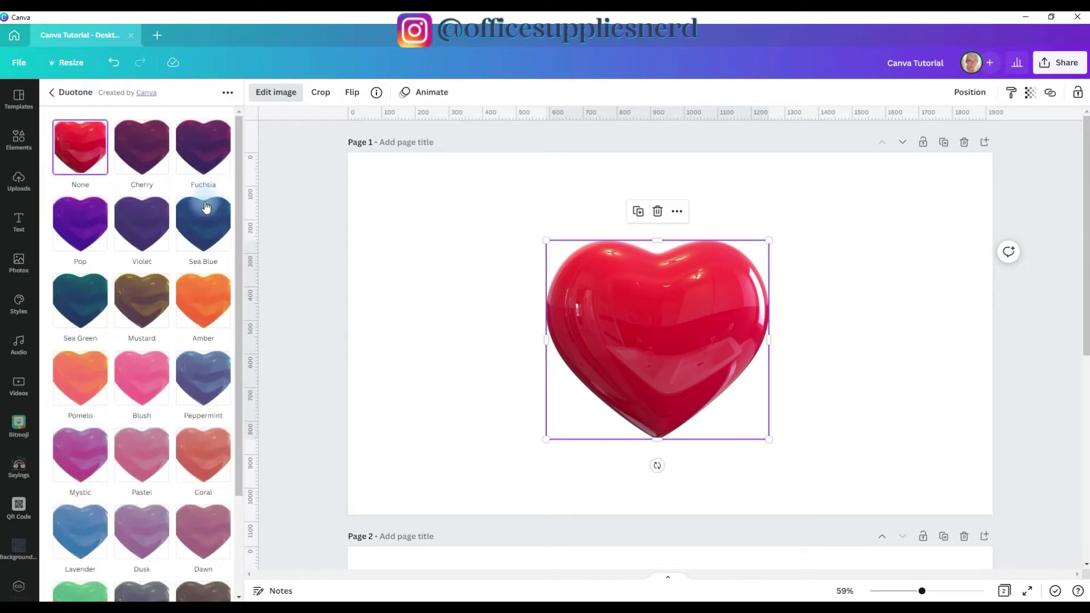
{"action": "scroll", "coordinate": [204, 204], "scroll_direction": "down", "scroll_amount": 3}
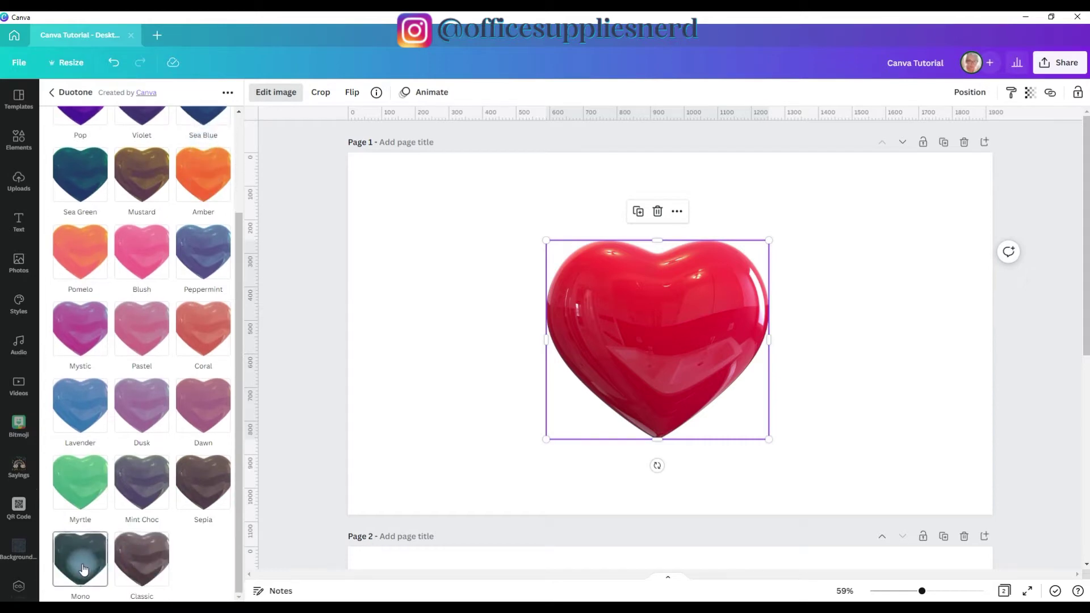
{"action": "left_click", "coordinate": [82, 568]}
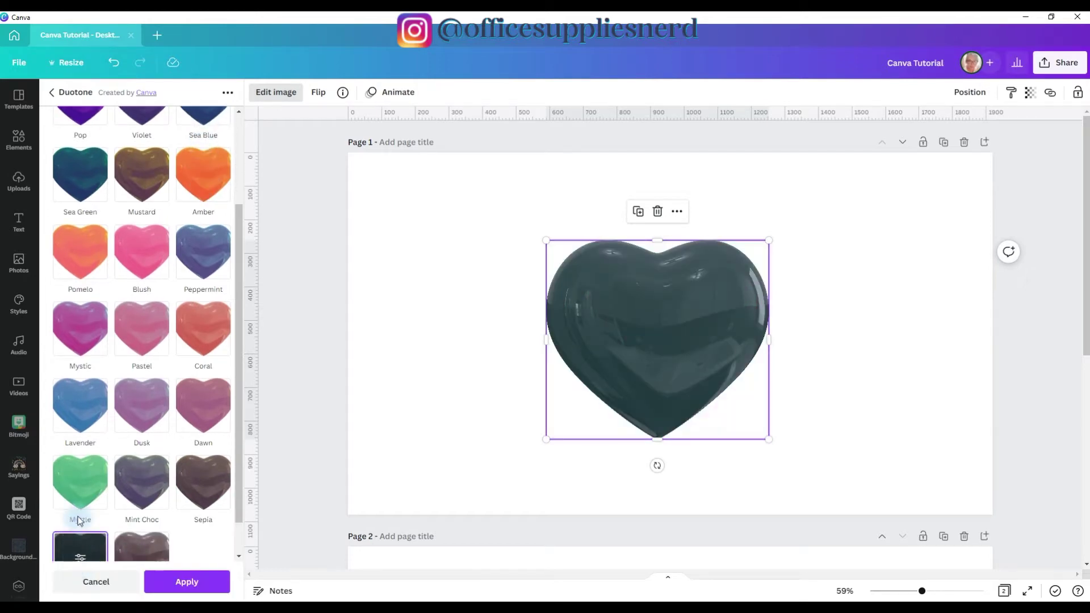
{"action": "left_click", "coordinate": [80, 401]}
{"action": "scroll", "coordinate": [80, 402], "scroll_direction": "up", "scroll_amount": 3}
{"action": "left_click", "coordinate": [203, 224]}
{"action": "left_click", "coordinate": [137, 222]}
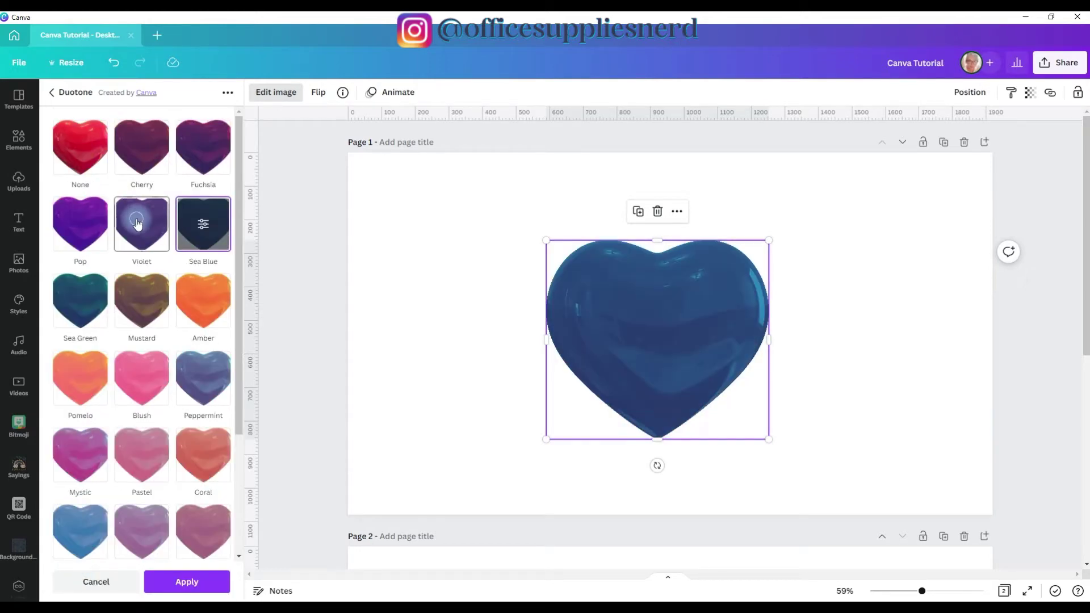
{"action": "left_click", "coordinate": [82, 223]}
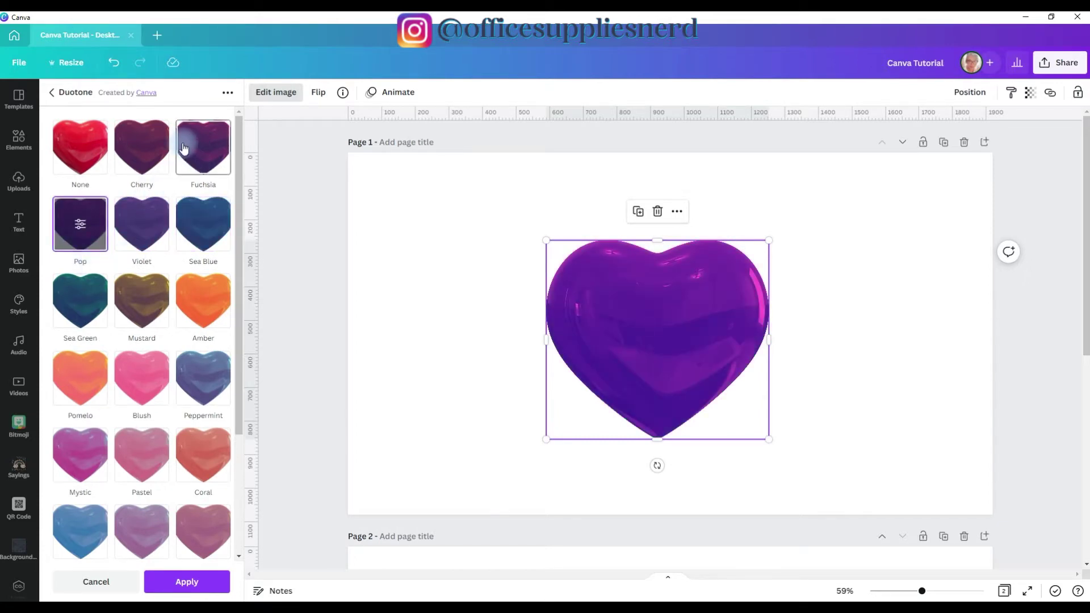
{"action": "left_click", "coordinate": [80, 531]}
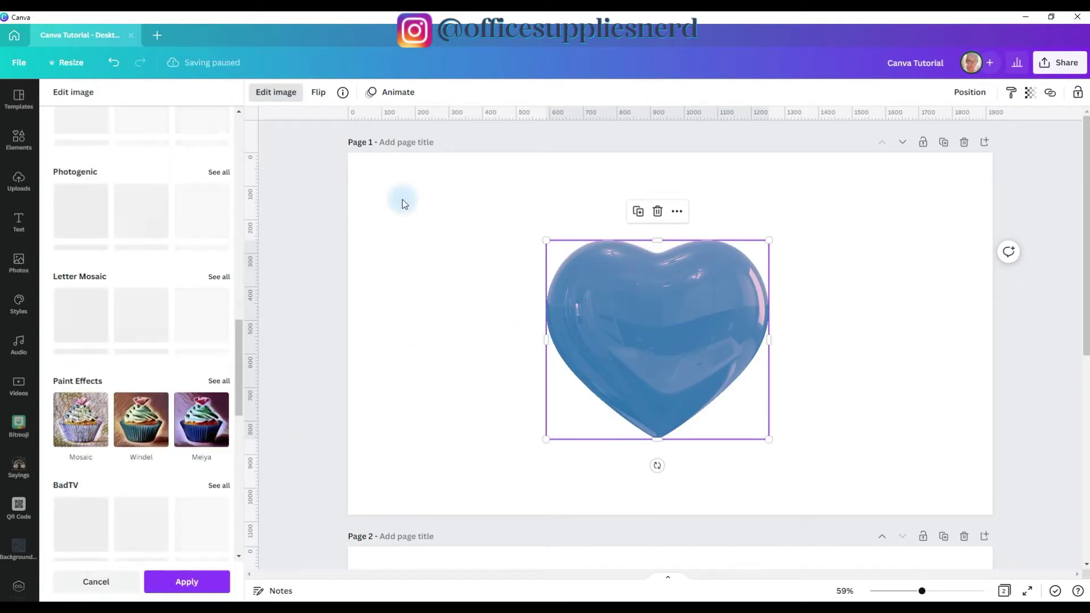
{"action": "left_click", "coordinate": [859, 348]}
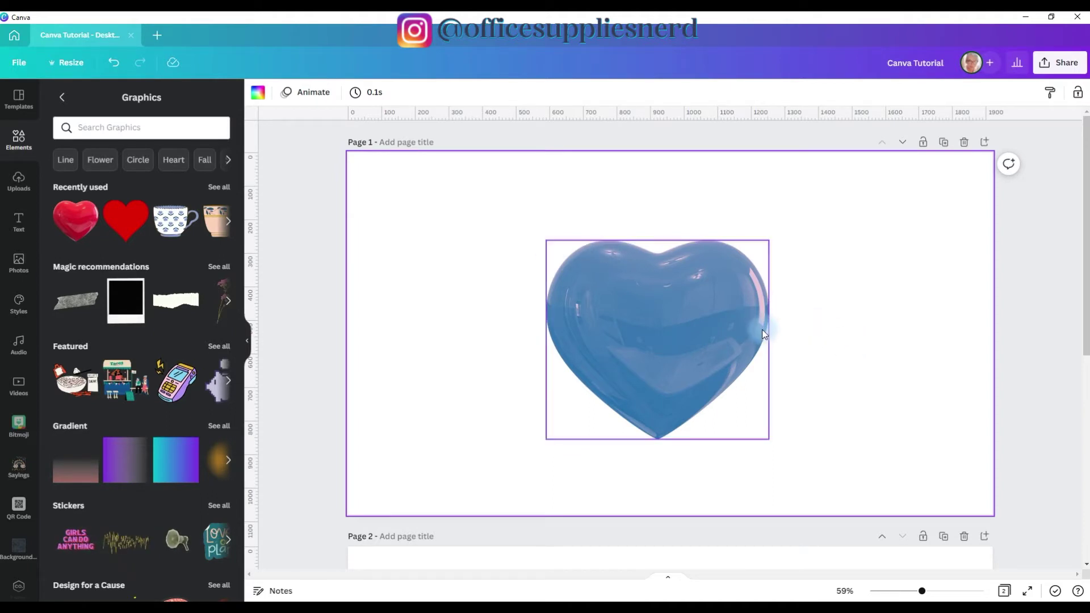
{"action": "left_click", "coordinate": [762, 373]}
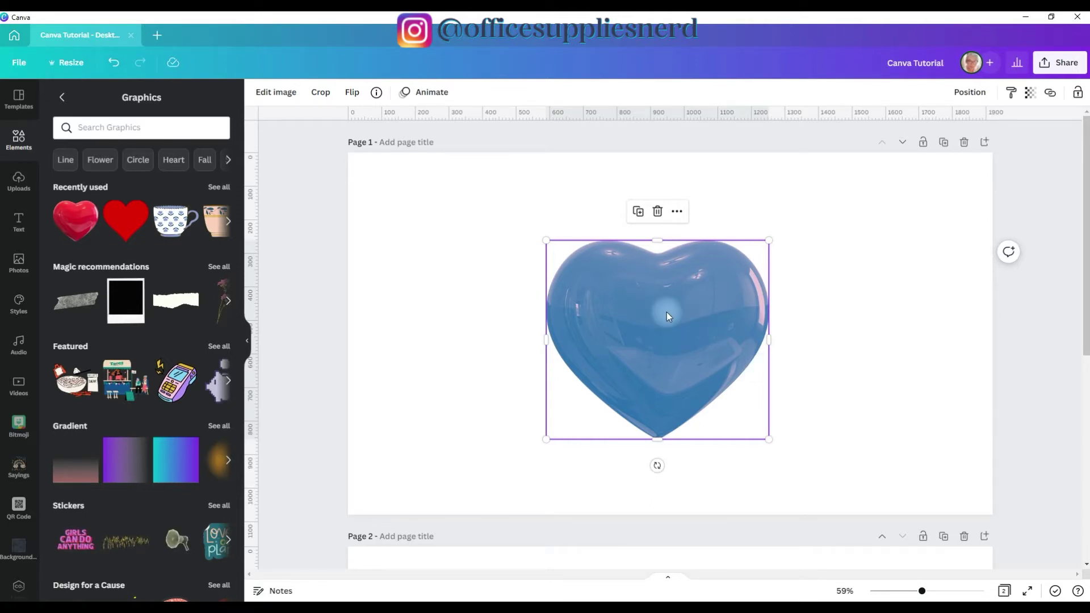
- Remove the Lavender duotone with Restore original so the heart is glossy red again
{"action": "left_click", "coordinate": [275, 94]}
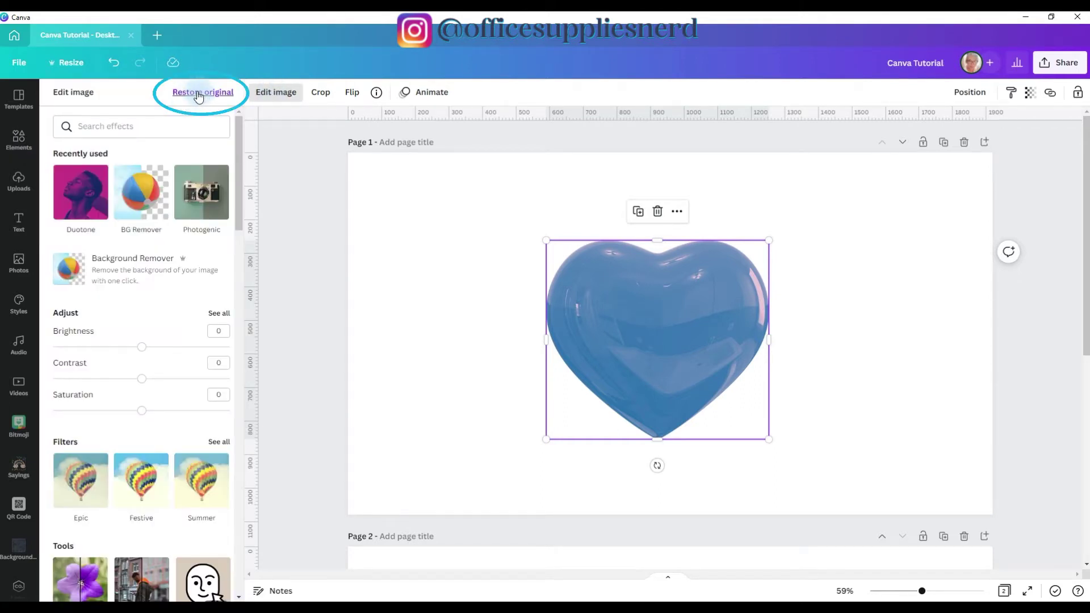
{"action": "left_click", "coordinate": [197, 94]}
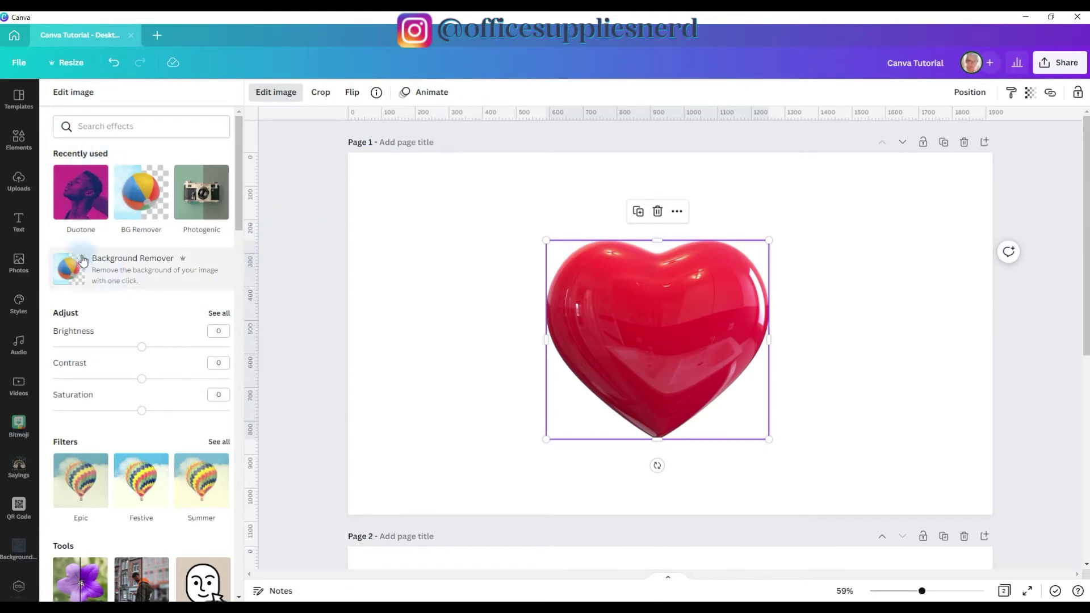
{"action": "left_click", "coordinate": [79, 210]}
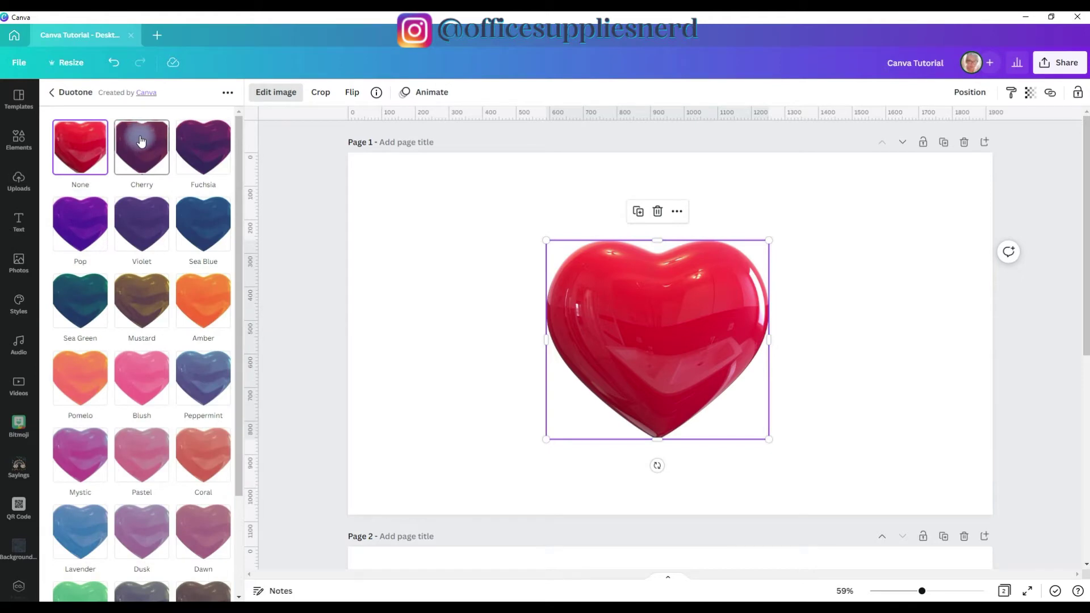
- Apply the maroon Cherry duotone to the heart and bring up its Highlights colour choices
{"action": "left_click", "coordinate": [142, 160]}
{"action": "left_click", "coordinate": [141, 154]}
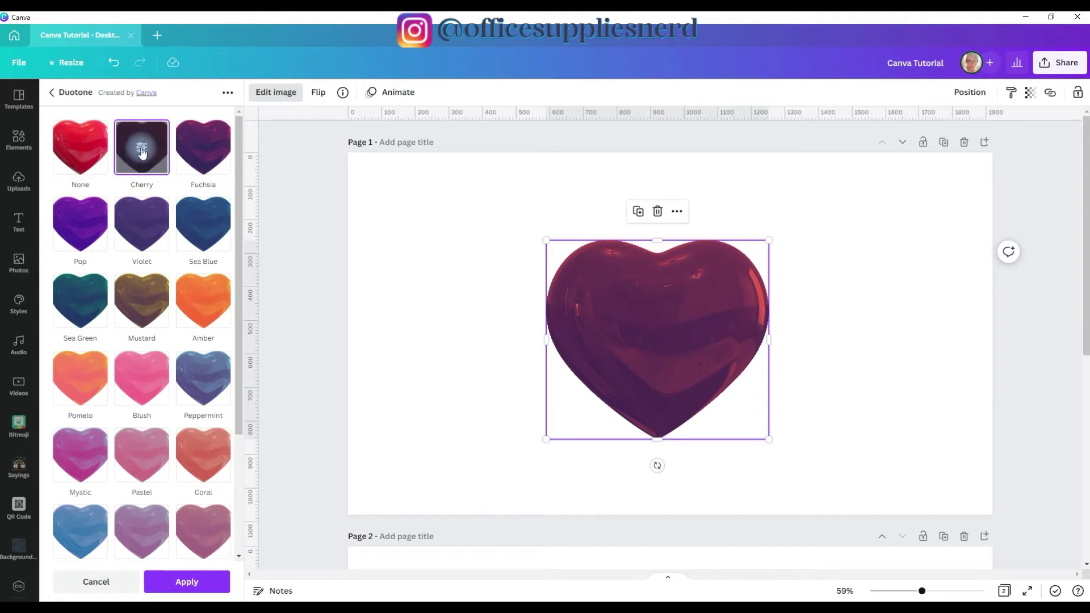
{"action": "left_click", "coordinate": [141, 149]}
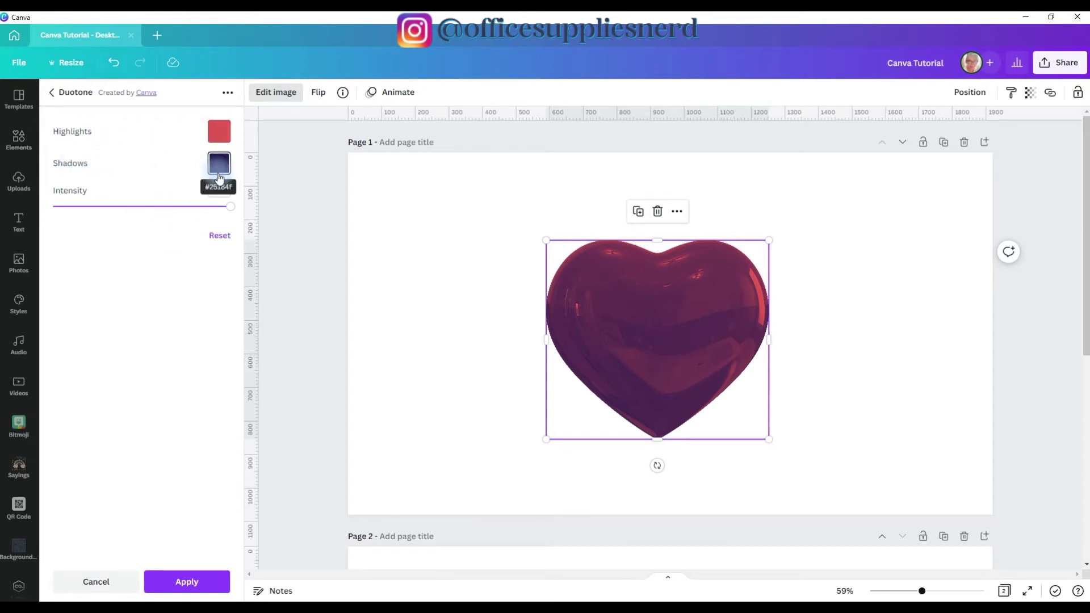
{"action": "left_click", "coordinate": [222, 137]}
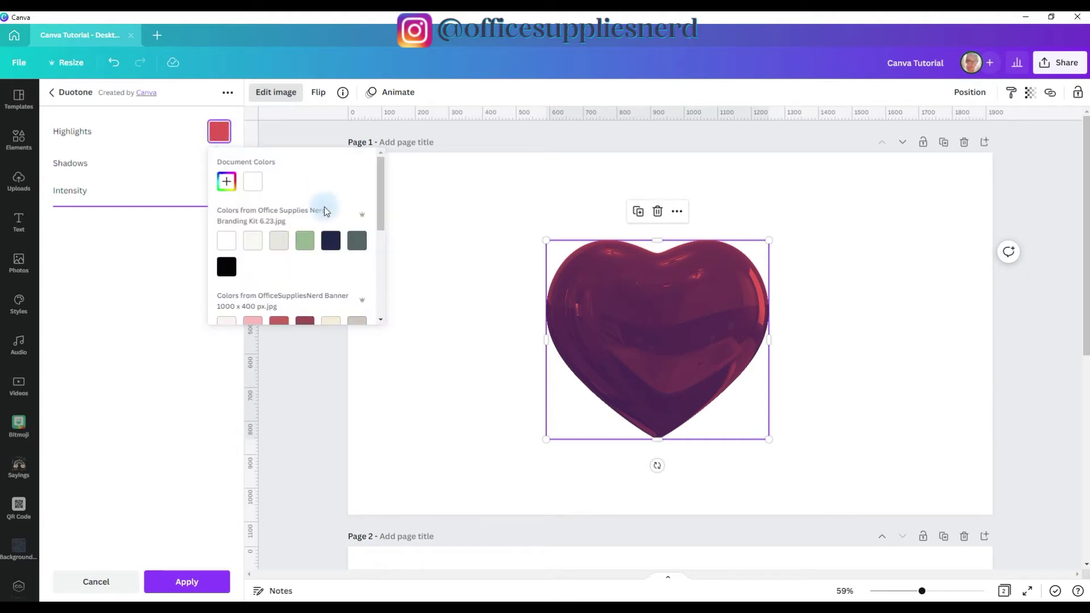
- Add a custom Highlights colour and drag the picker to bright yellow #F4EA00
{"action": "scroll", "coordinate": [319, 193], "scroll_direction": "down", "scroll_amount": 3}
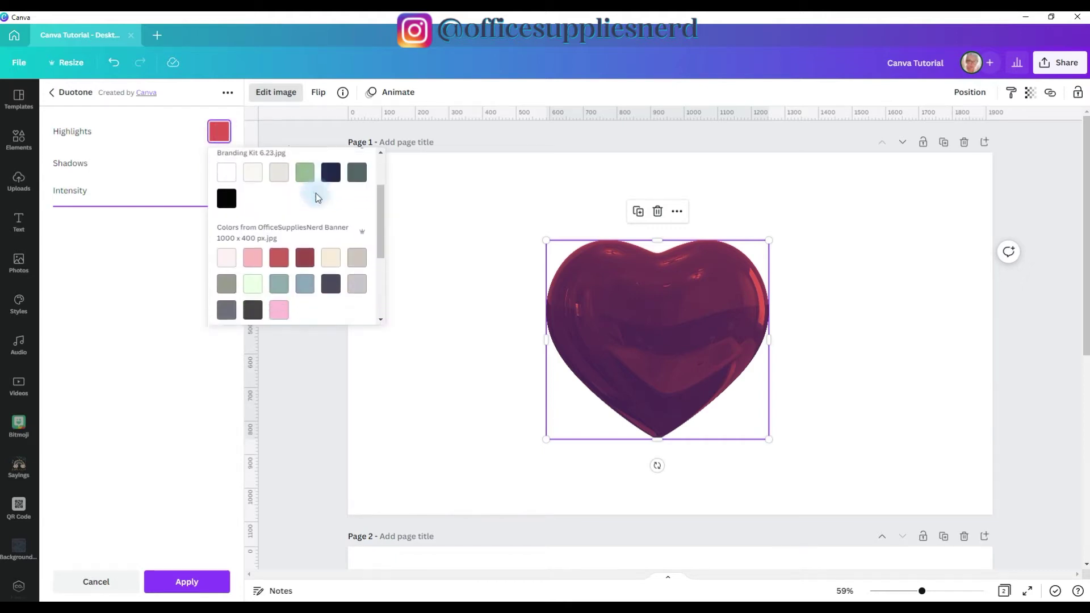
{"action": "scroll", "coordinate": [315, 193], "scroll_direction": "down", "scroll_amount": 2}
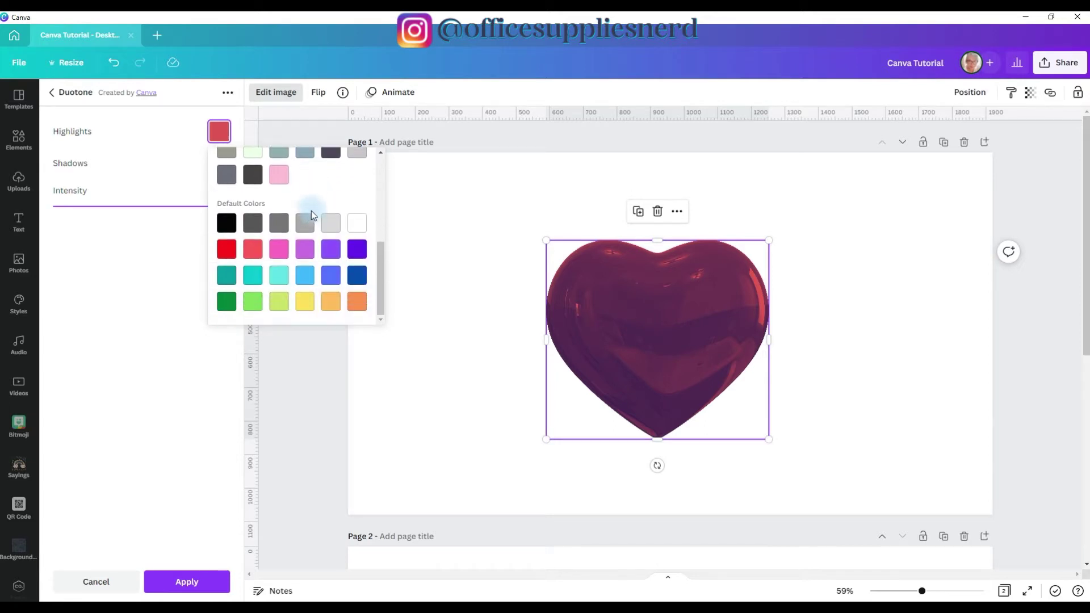
{"action": "scroll", "coordinate": [318, 254], "scroll_direction": "up", "scroll_amount": 3}
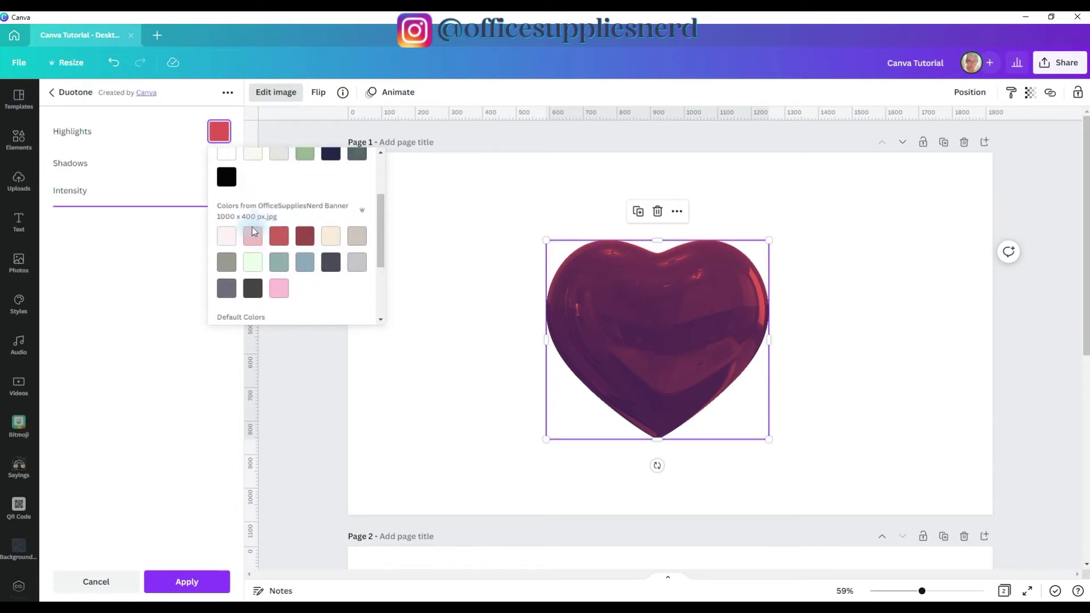
{"action": "scroll", "coordinate": [313, 212], "scroll_direction": "up", "scroll_amount": 3}
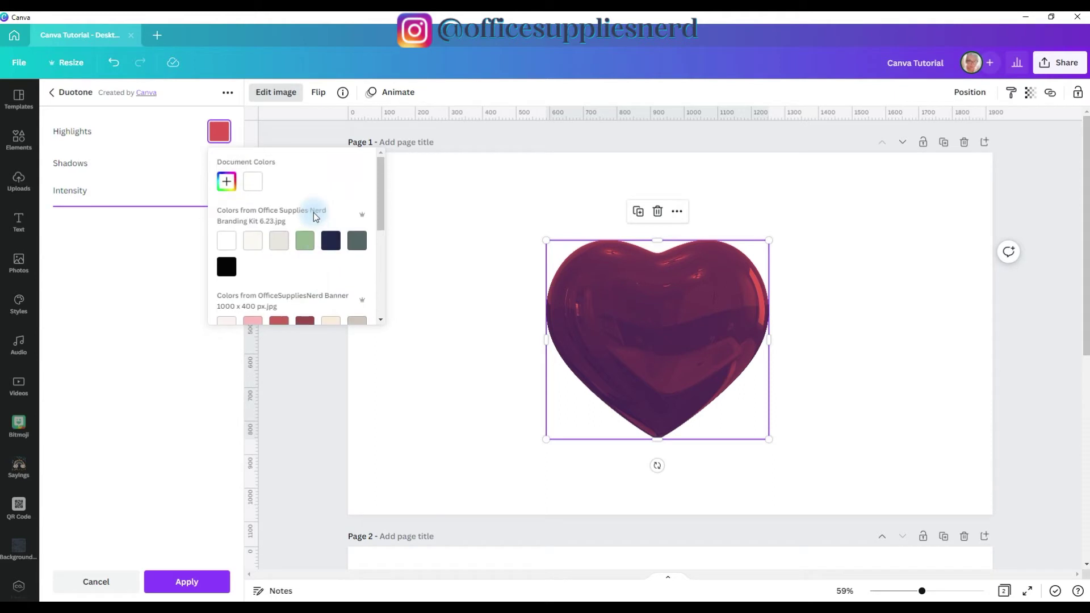
{"action": "left_click", "coordinate": [225, 182]}
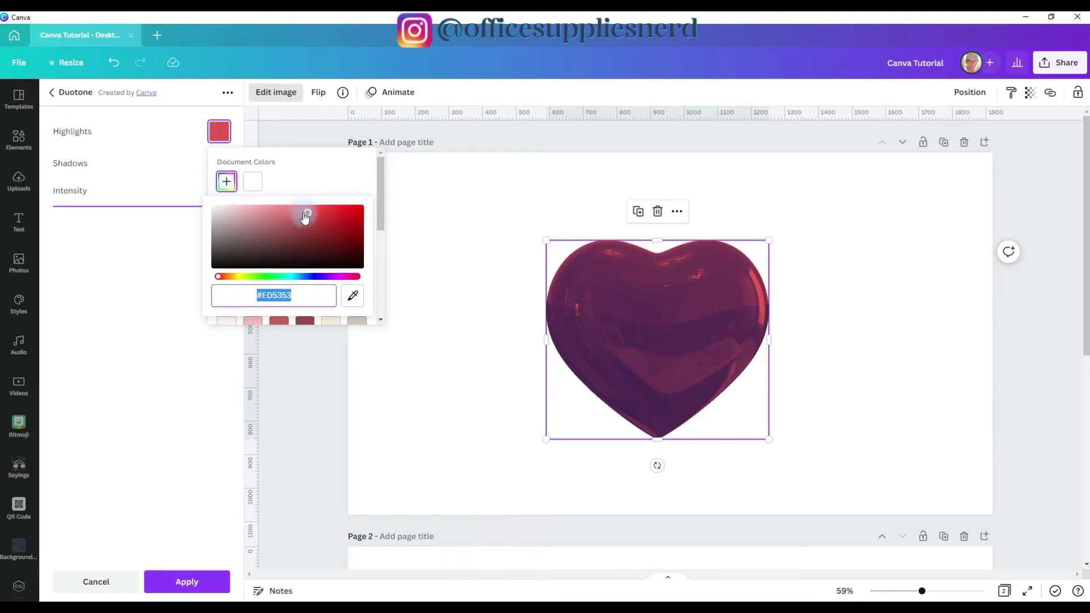
{"action": "left_click_drag", "start_coordinate": [306, 214], "coordinate": [328, 219]}
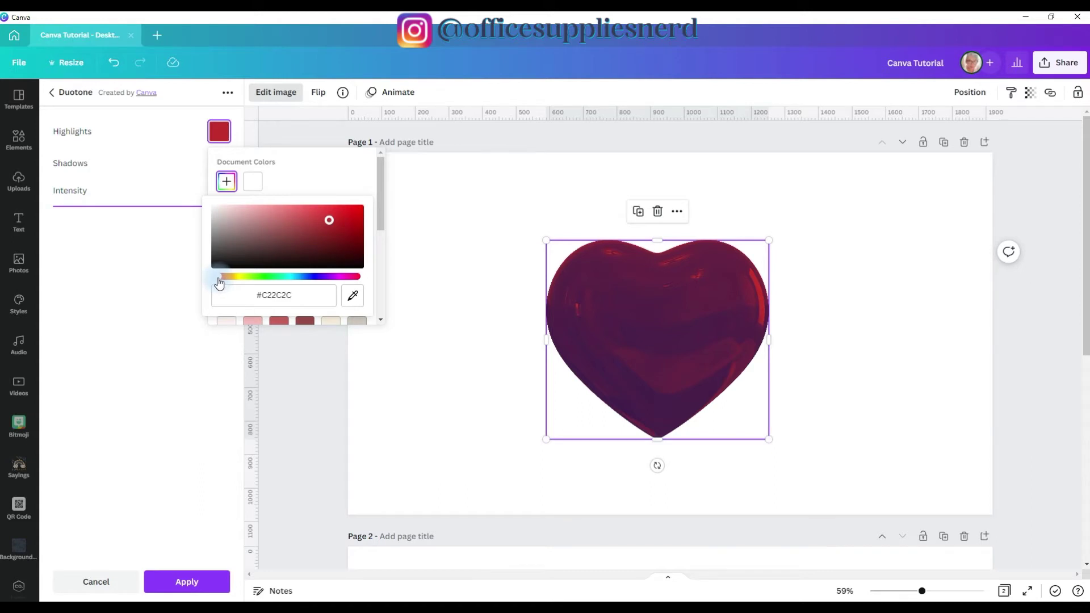
{"action": "left_click_drag", "start_coordinate": [219, 282], "coordinate": [333, 248]}
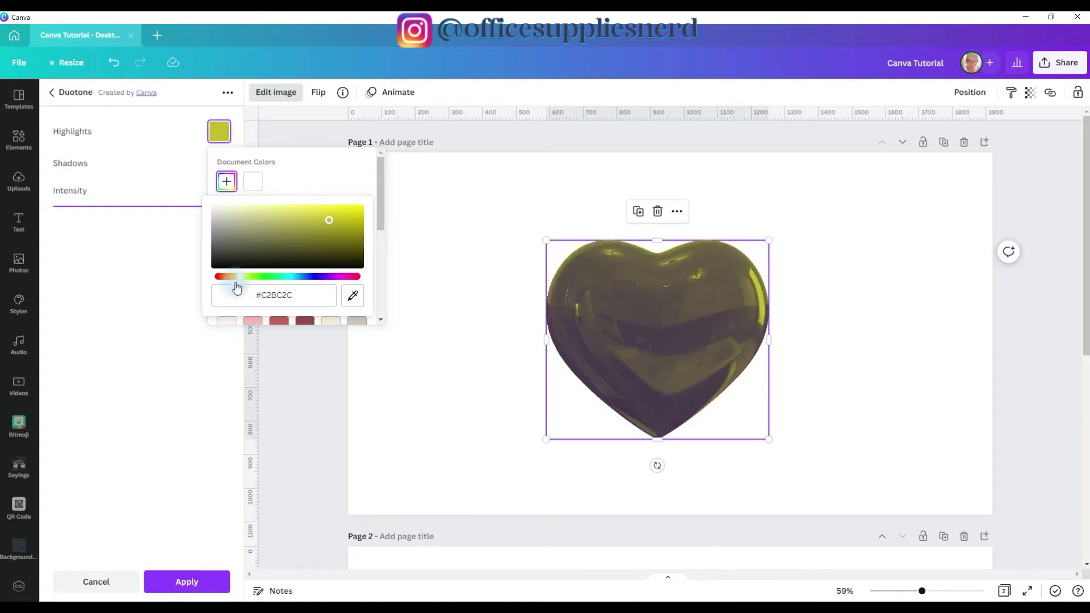
{"action": "left_click_drag", "start_coordinate": [323, 221], "coordinate": [365, 208]}
- Keep the #F4EA00 highlight after sampling the heart with the eyedropper, then show the Shadows colours
{"action": "left_click", "coordinate": [304, 297]}
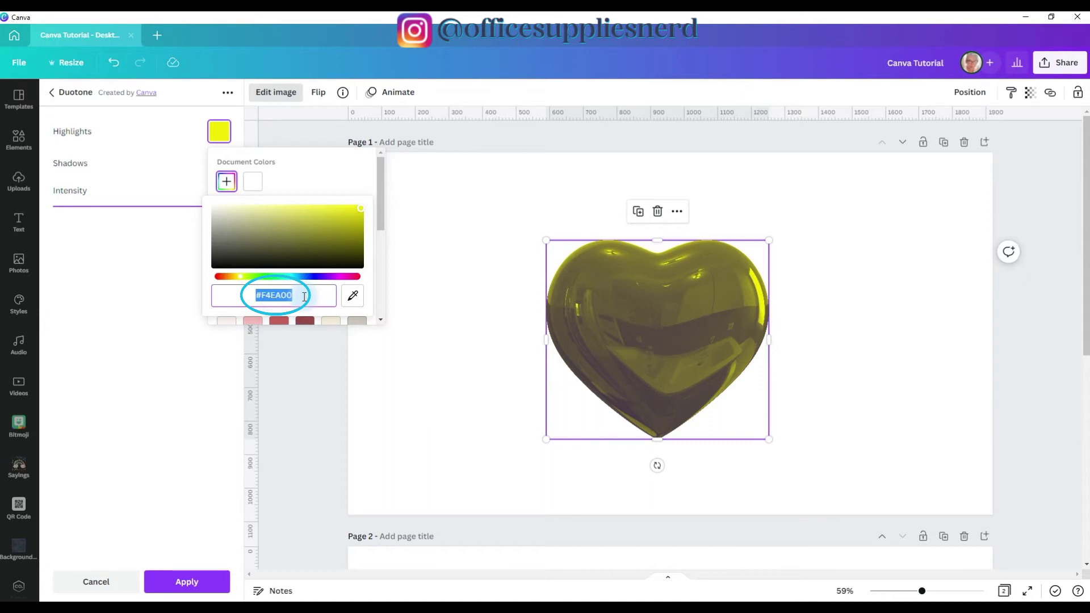
{"action": "left_click", "coordinate": [353, 296]}
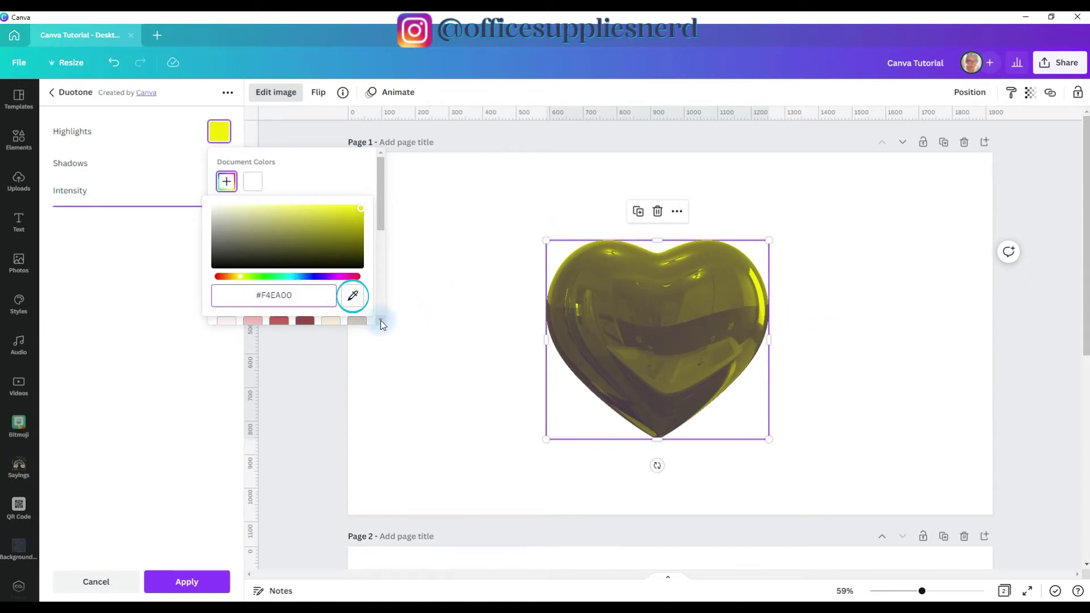
{"action": "left_click", "coordinate": [353, 296]}
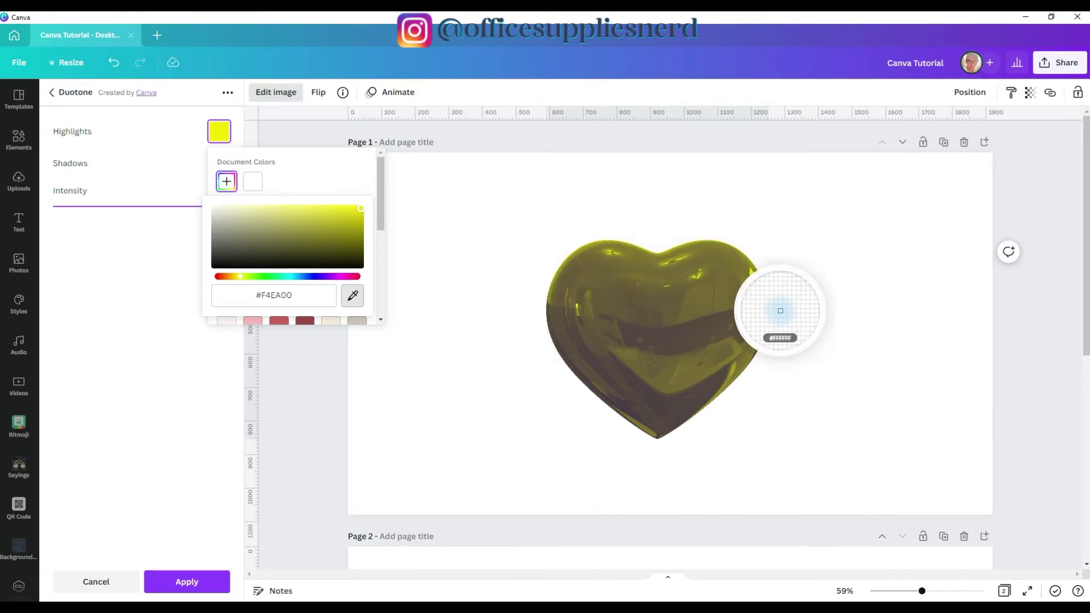
{"action": "left_click", "coordinate": [762, 304]}
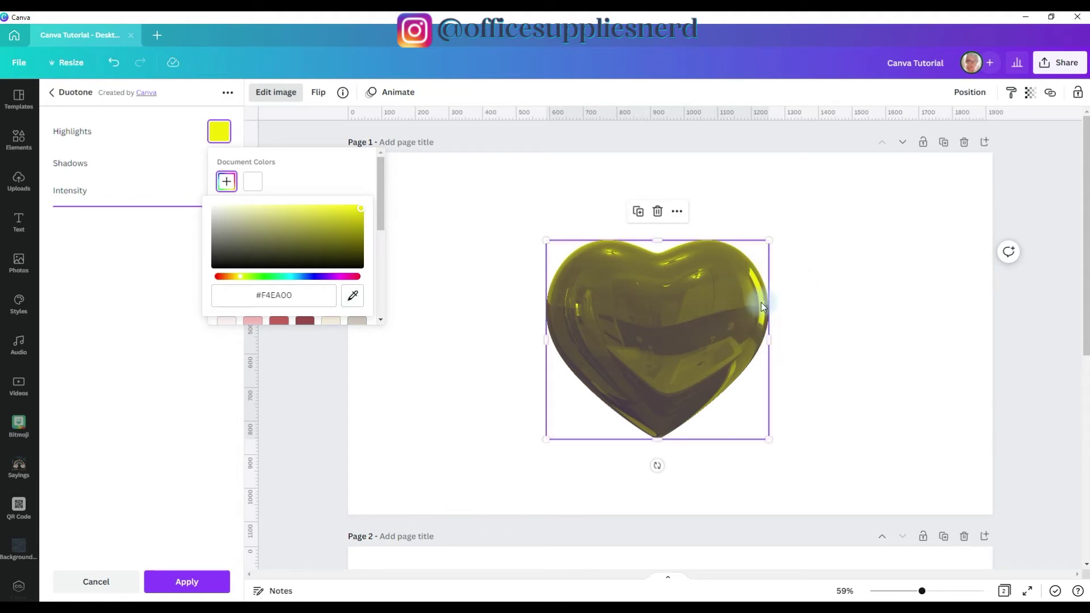
{"action": "left_click", "coordinate": [116, 166]}
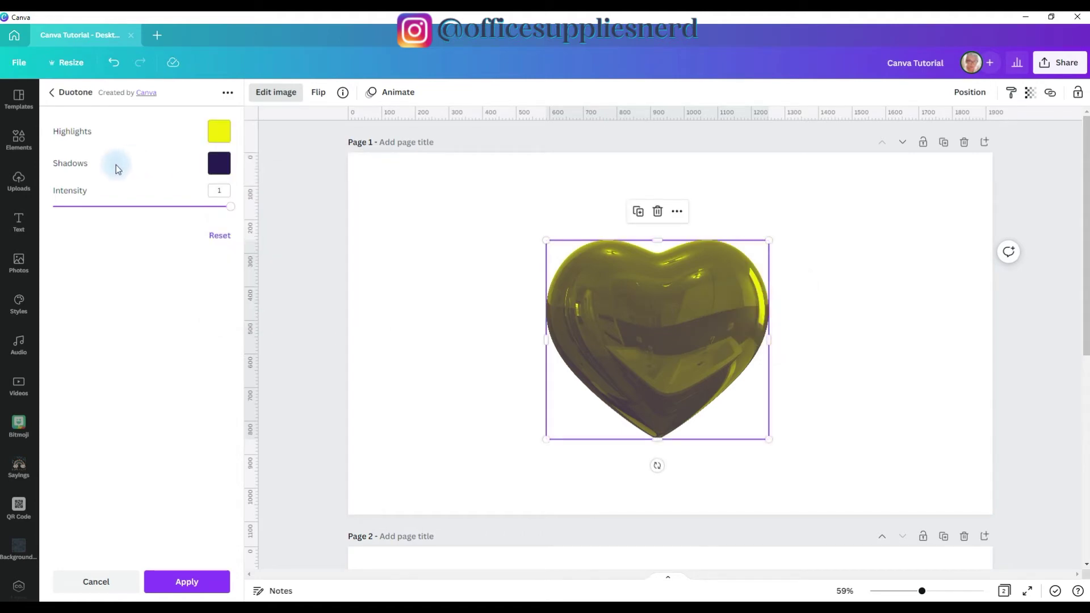
{"action": "left_click", "coordinate": [223, 169]}
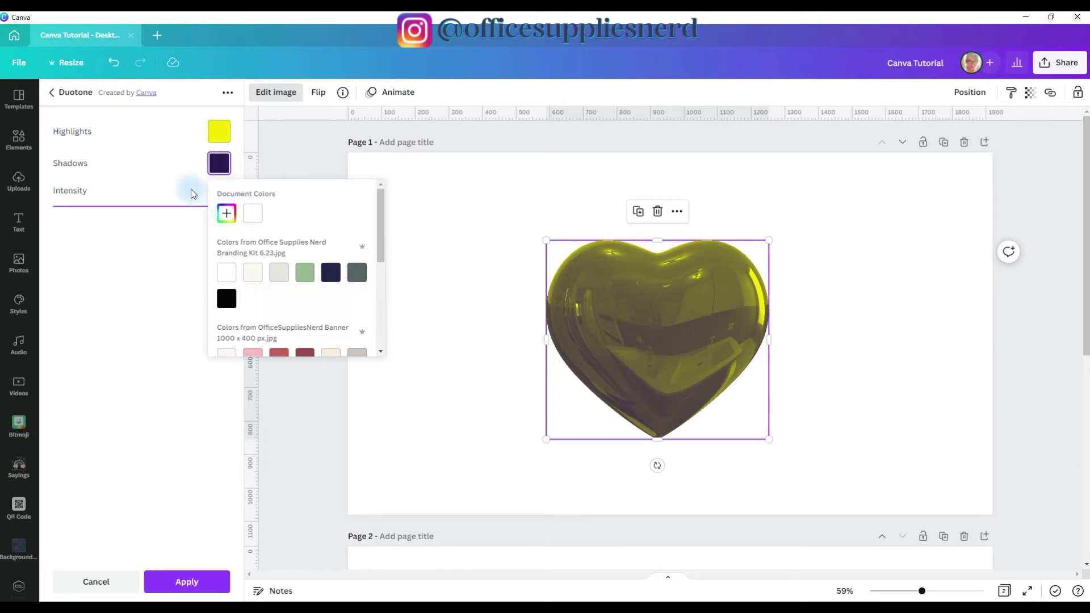
- Try light orange, white, cream and a brand swatch as the Duotone shadow colour
{"action": "scroll", "coordinate": [305, 247], "scroll_direction": "down", "scroll_amount": 5}
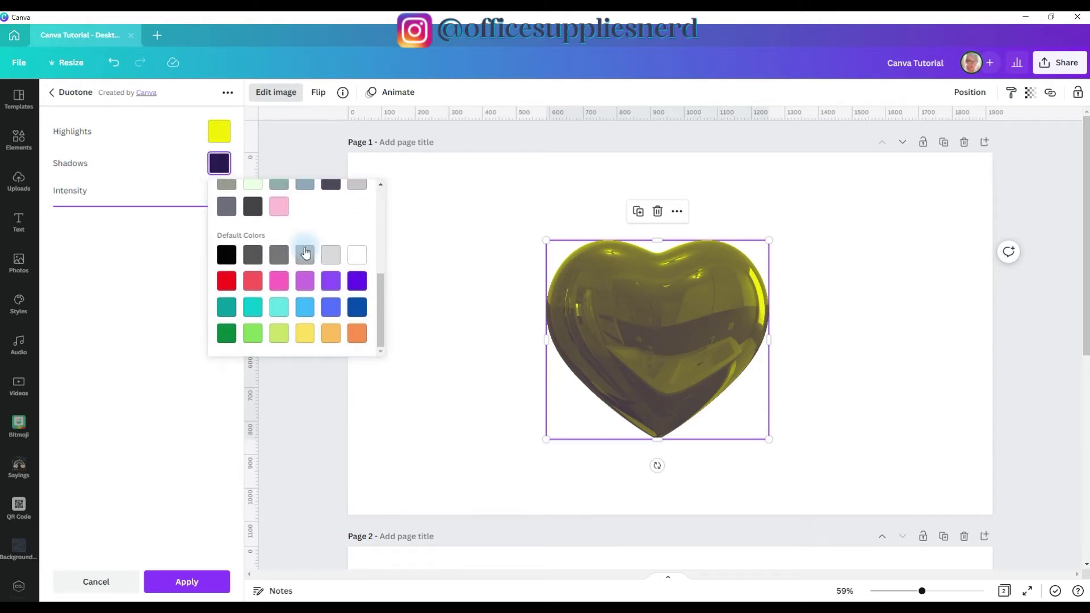
{"action": "left_click", "coordinate": [329, 335]}
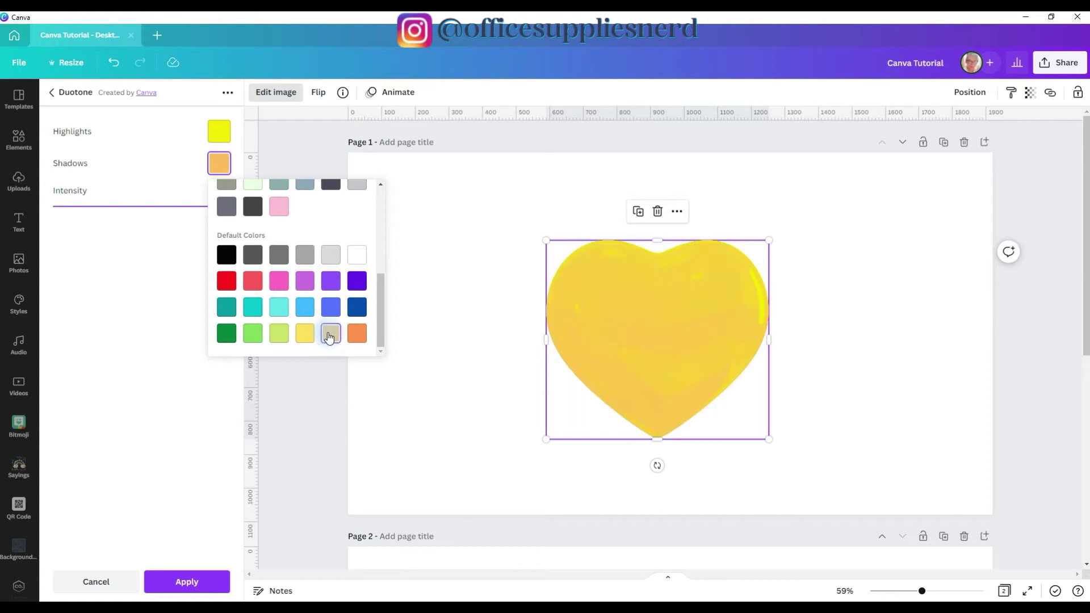
{"action": "scroll", "coordinate": [329, 336], "scroll_direction": "up", "scroll_amount": 1}
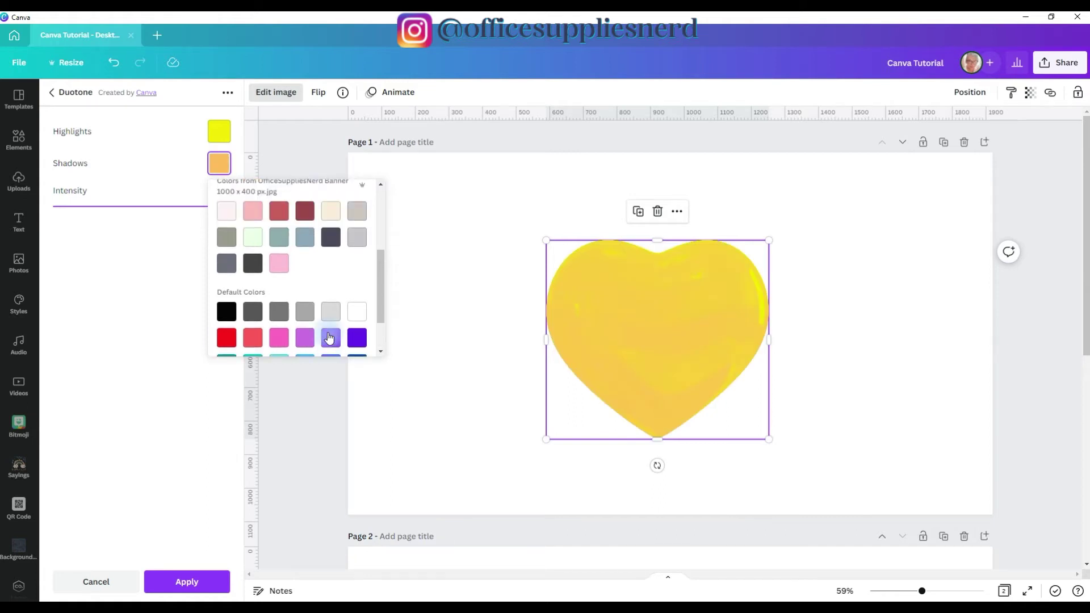
{"action": "left_click", "coordinate": [363, 309]}
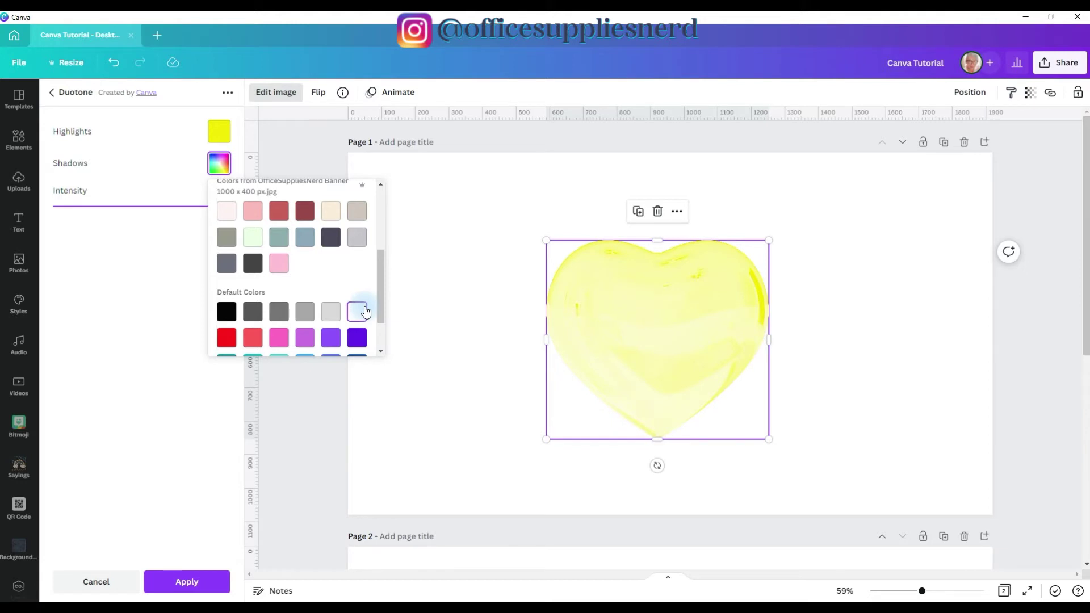
{"action": "scroll", "coordinate": [365, 311], "scroll_direction": "up", "scroll_amount": 1}
{"action": "left_click", "coordinate": [332, 268]}
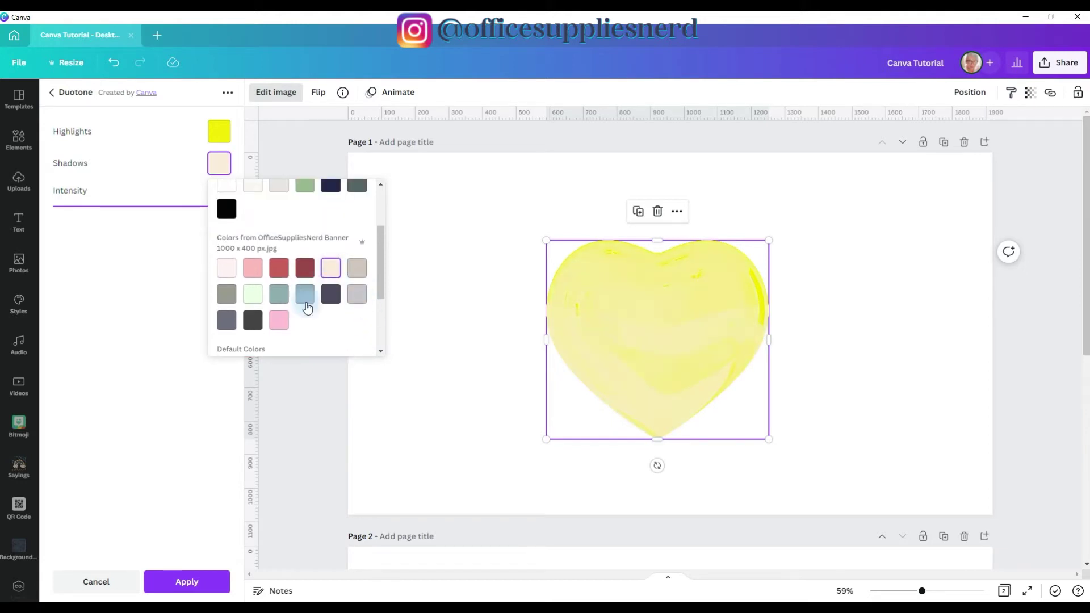
{"action": "scroll", "coordinate": [323, 316], "scroll_direction": "up", "scroll_amount": 1}
{"action": "left_click", "coordinate": [258, 248]}
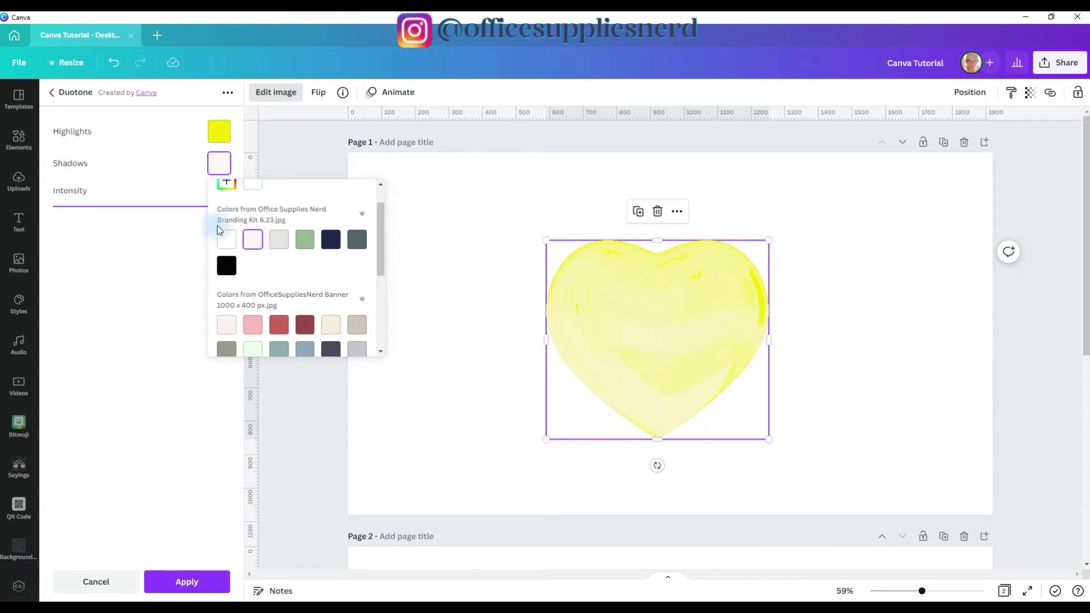
{"action": "scroll", "coordinate": [219, 230], "scroll_direction": "up", "scroll_amount": 1}
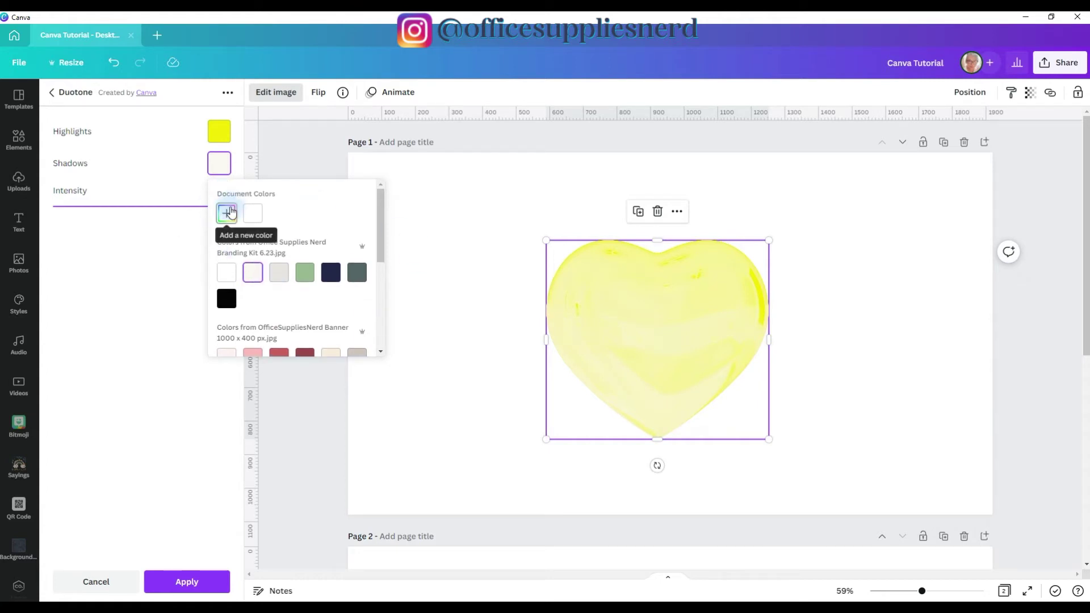
- Set a custom pale cream shadow colour, #FFF8EE, turning the heart pastel yellow
{"action": "left_click", "coordinate": [229, 212]}
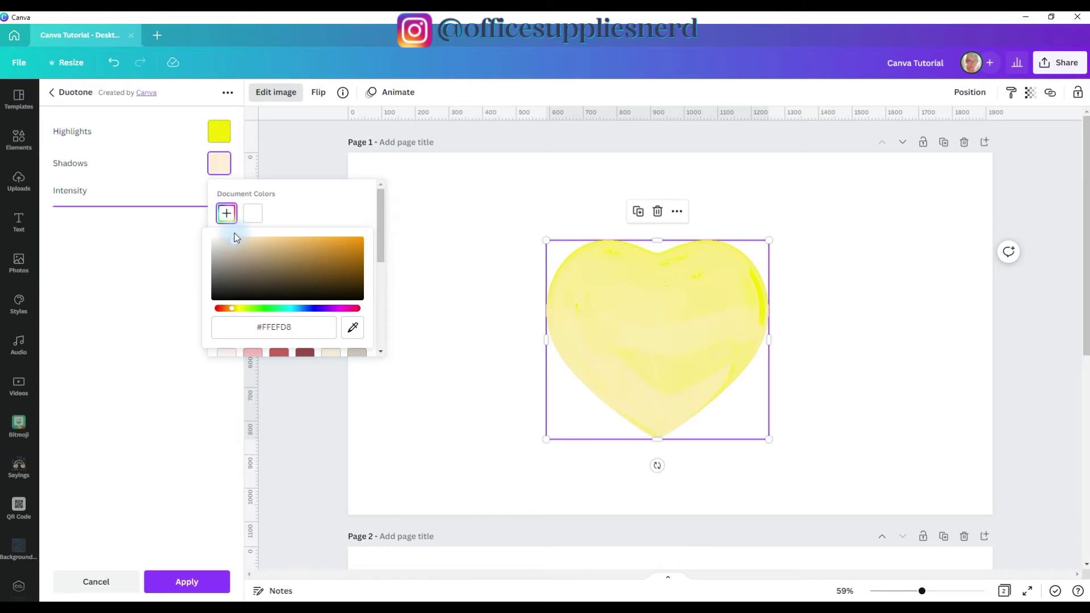
{"action": "left_click_drag", "start_coordinate": [236, 237], "coordinate": [221, 240]}
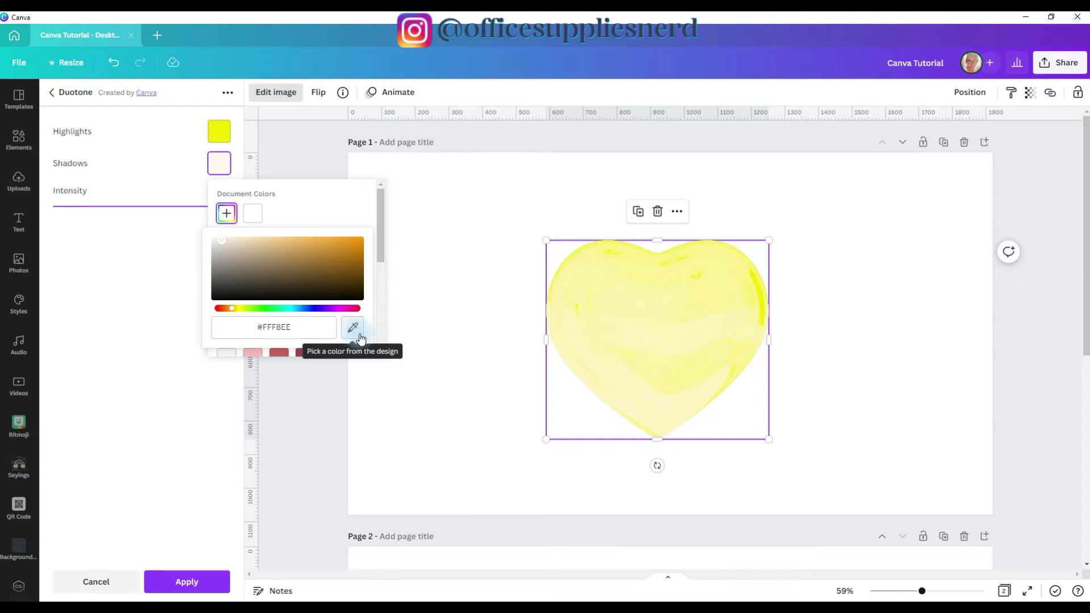
{"action": "left_click", "coordinate": [60, 209]}
{"action": "left_click", "coordinate": [215, 214]}
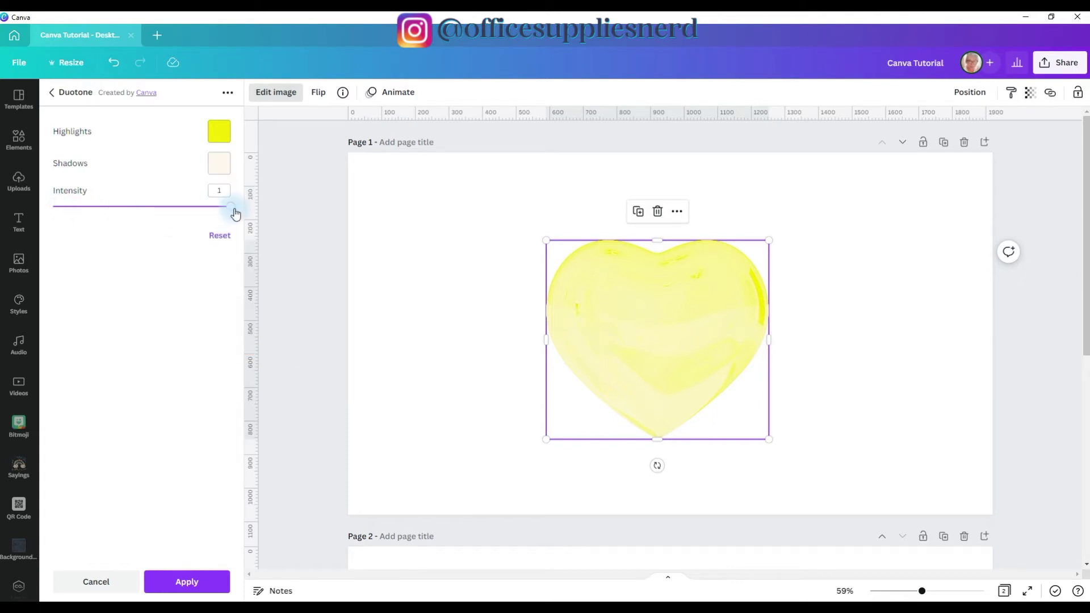
{"action": "left_click", "coordinate": [231, 207]}
{"action": "left_click_drag", "start_coordinate": [233, 213], "coordinate": [193, 208]}
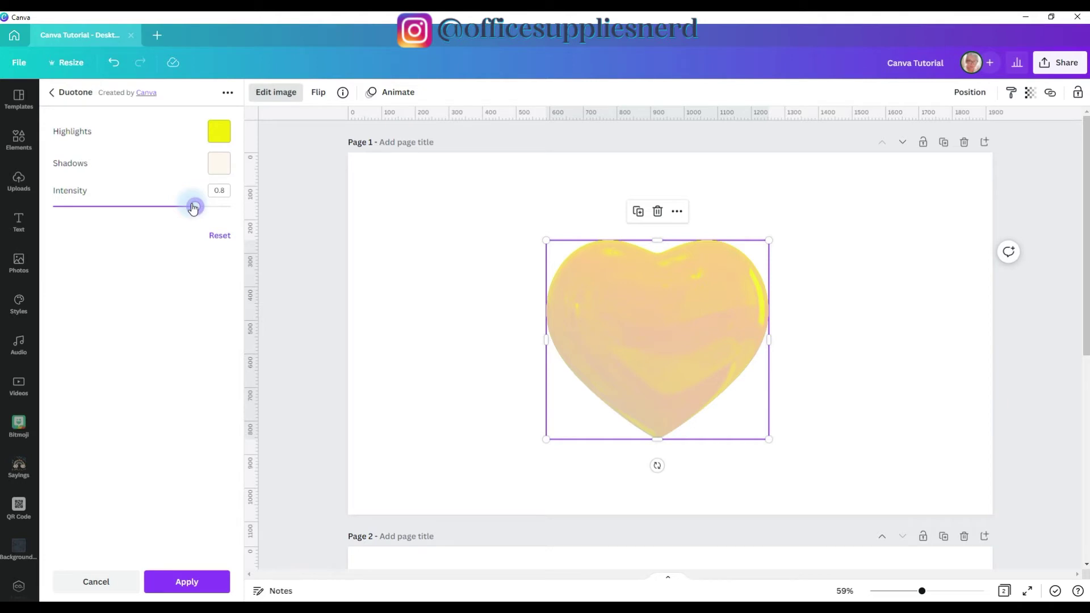
{"action": "left_click_drag", "start_coordinate": [193, 208], "coordinate": [62, 211]}
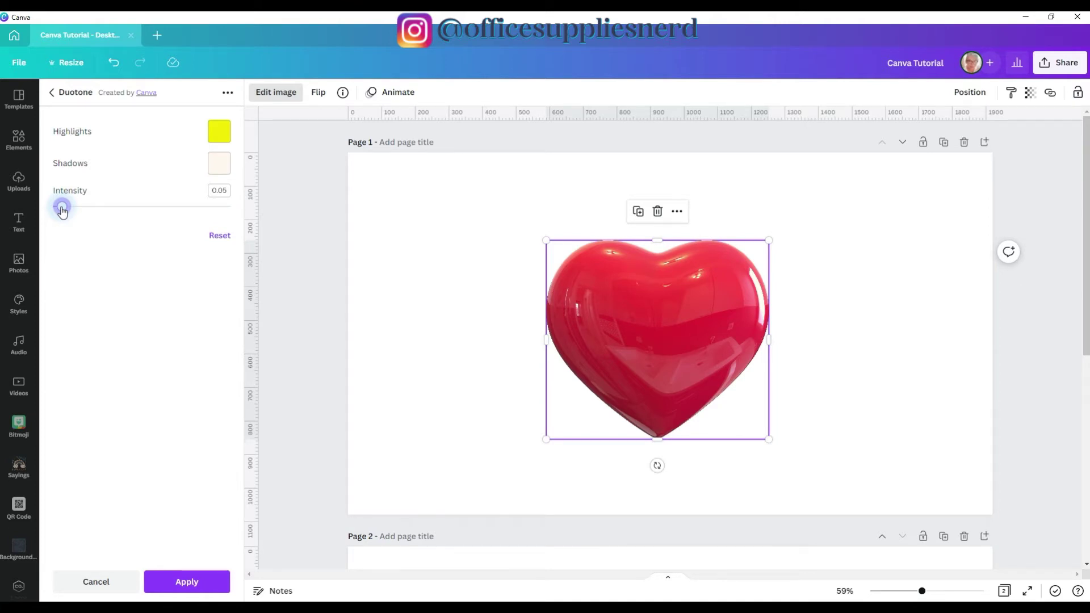
{"action": "left_click_drag", "start_coordinate": [63, 211], "coordinate": [262, 212]}
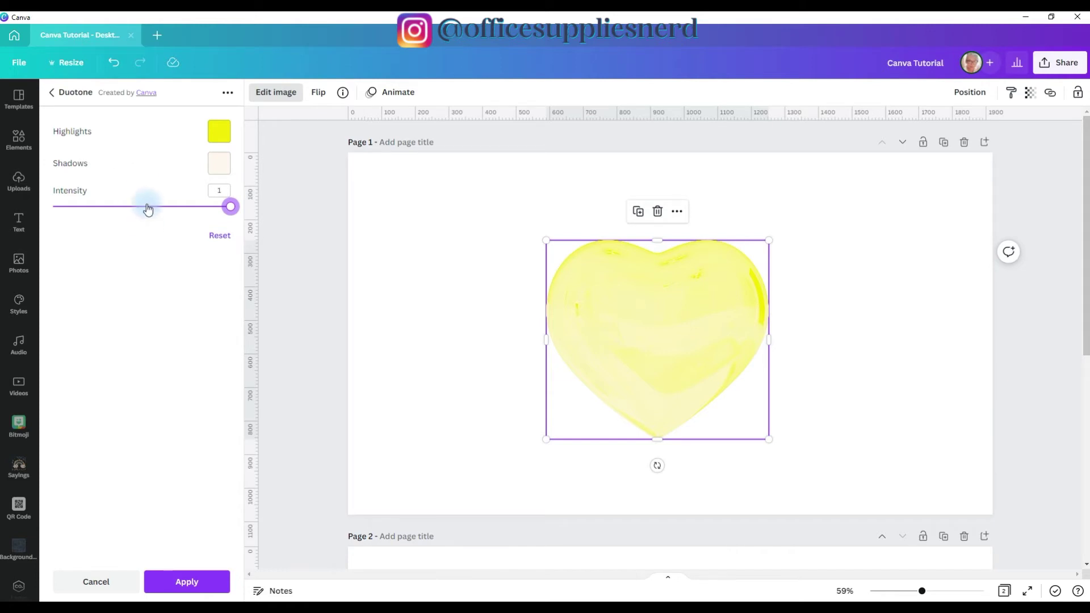
{"action": "left_click", "coordinate": [186, 582]}
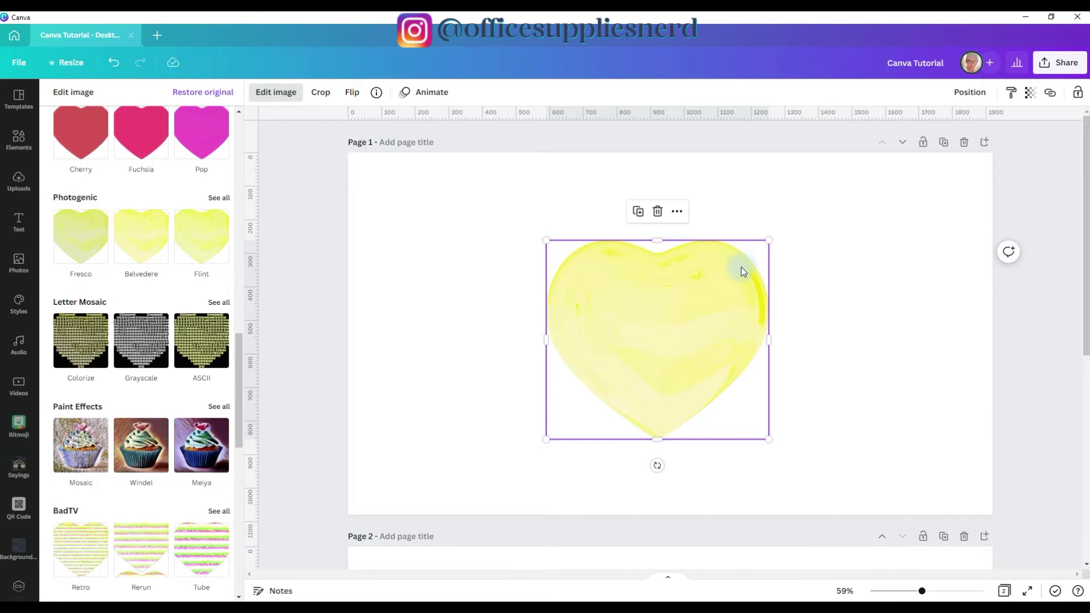
- Restore the heart's original glossy red, removing the pale yellow duotone
{"action": "left_click", "coordinate": [192, 94]}
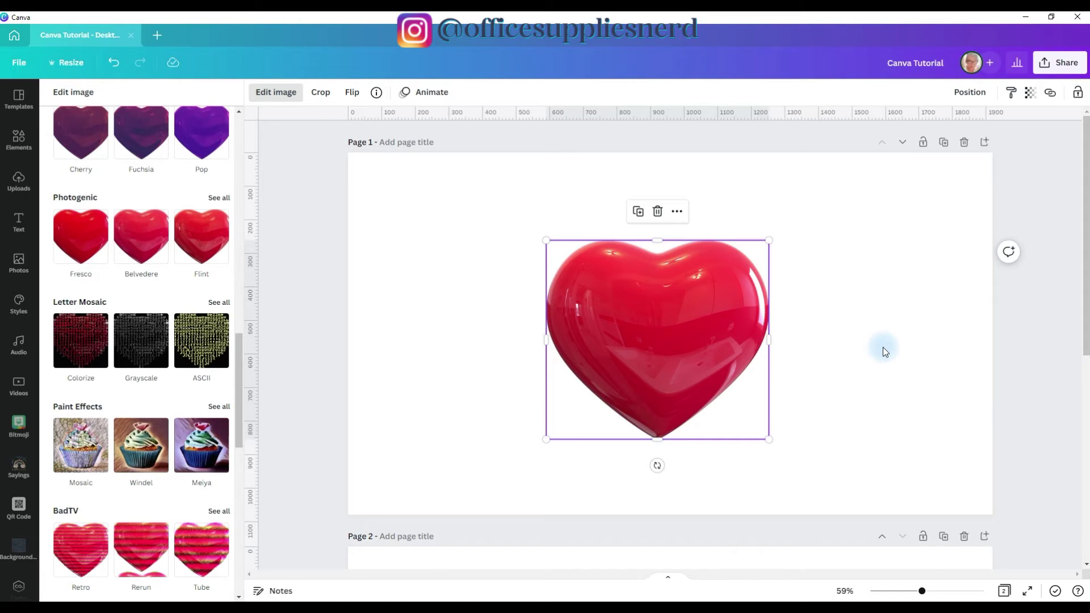
- Apply a Cherry duotone with a light highlight and pink shadow, making the heart pale pink
{"action": "left_click", "coordinate": [269, 100]}
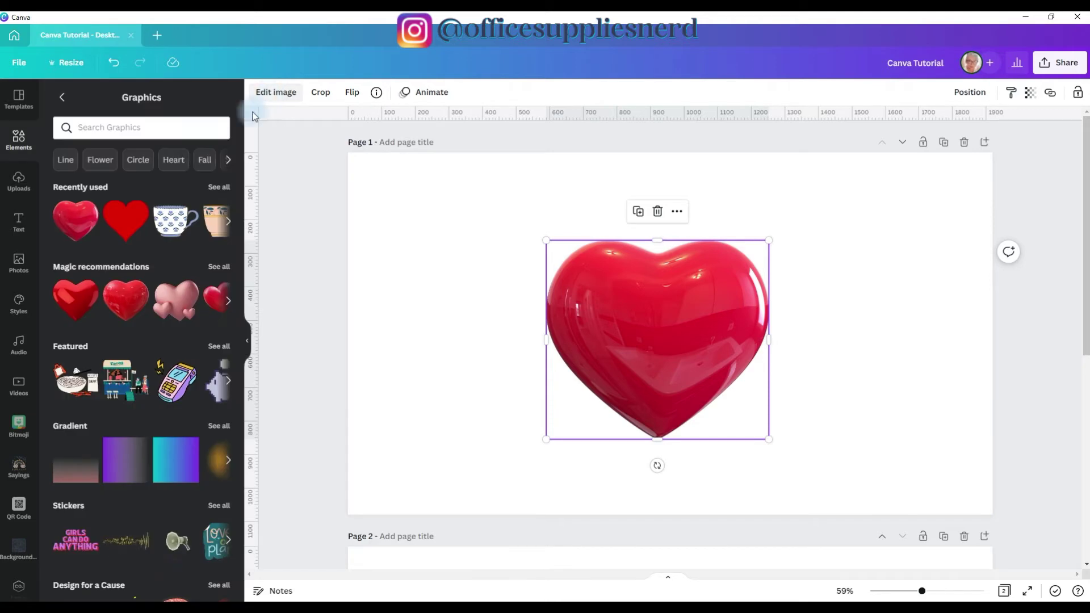
{"action": "left_click", "coordinate": [265, 98]}
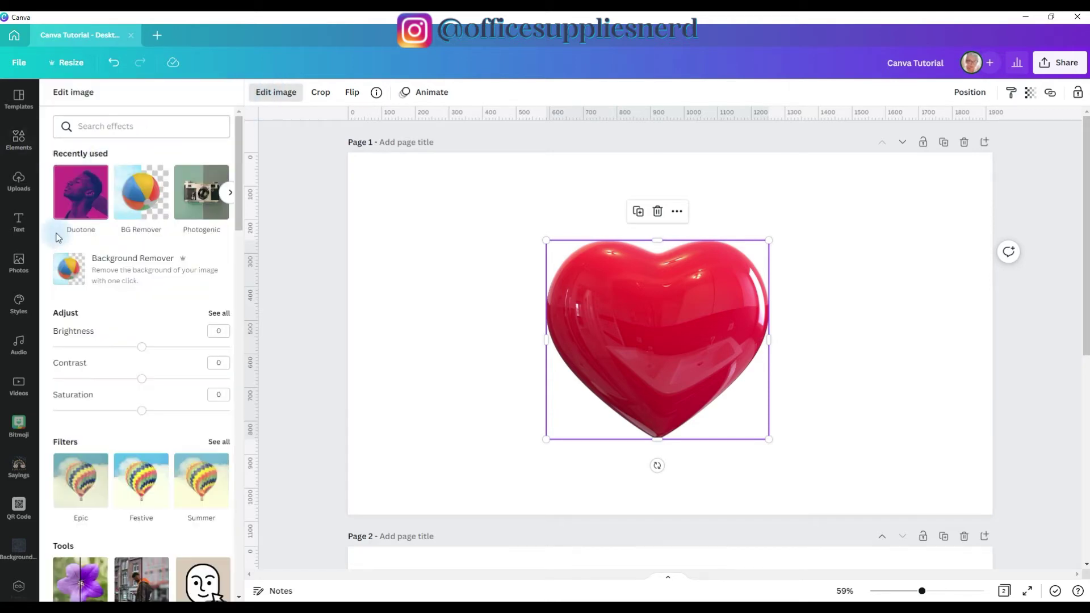
{"action": "left_click", "coordinate": [74, 209]}
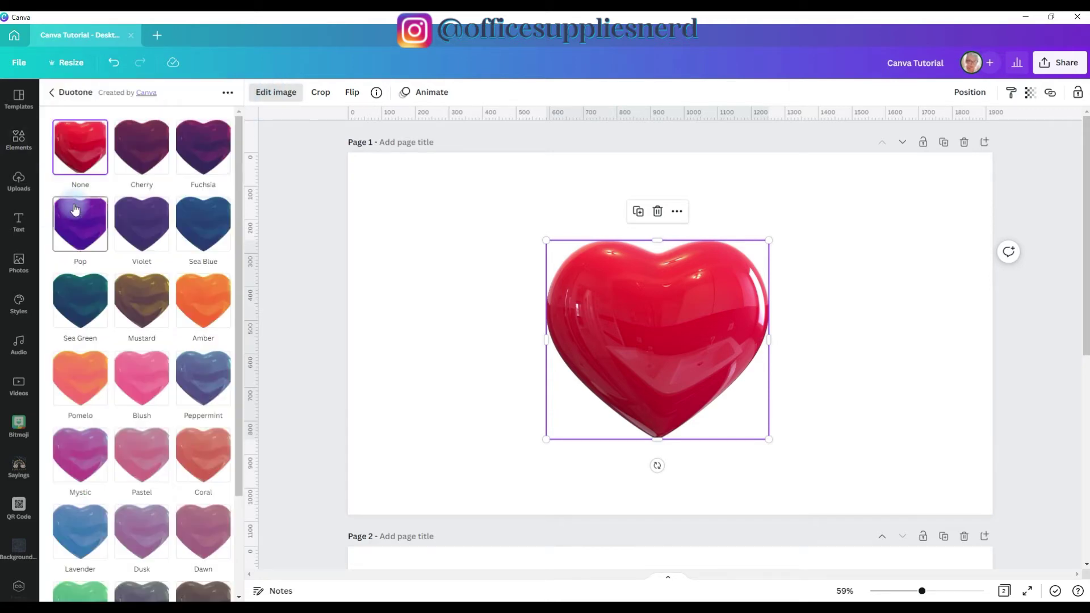
{"action": "left_click", "coordinate": [145, 146]}
{"action": "left_click", "coordinate": [142, 145]}
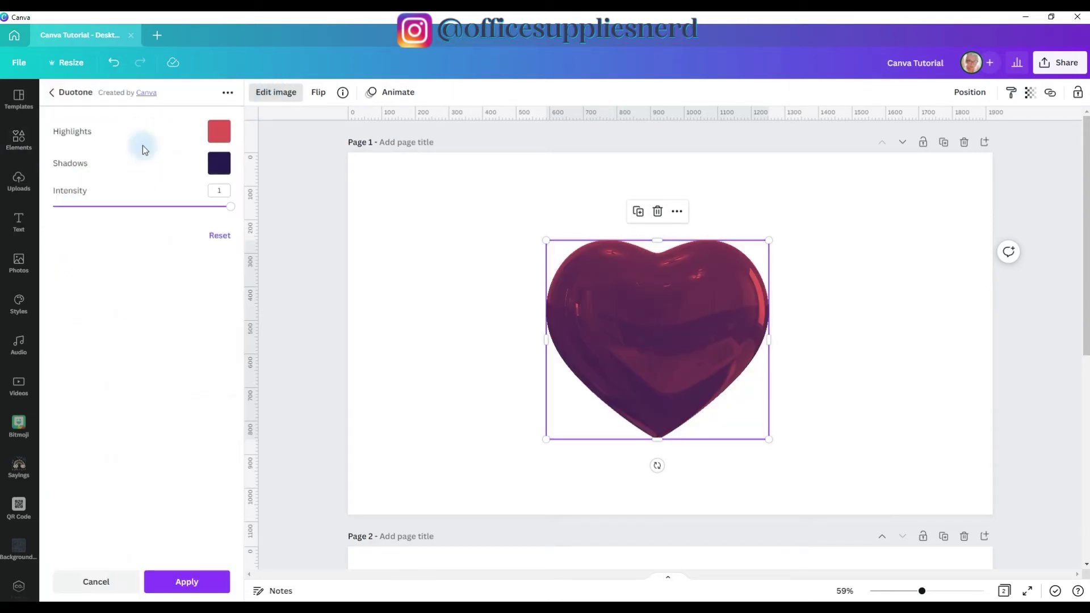
{"action": "left_click", "coordinate": [226, 135]}
{"action": "left_click", "coordinate": [223, 238]}
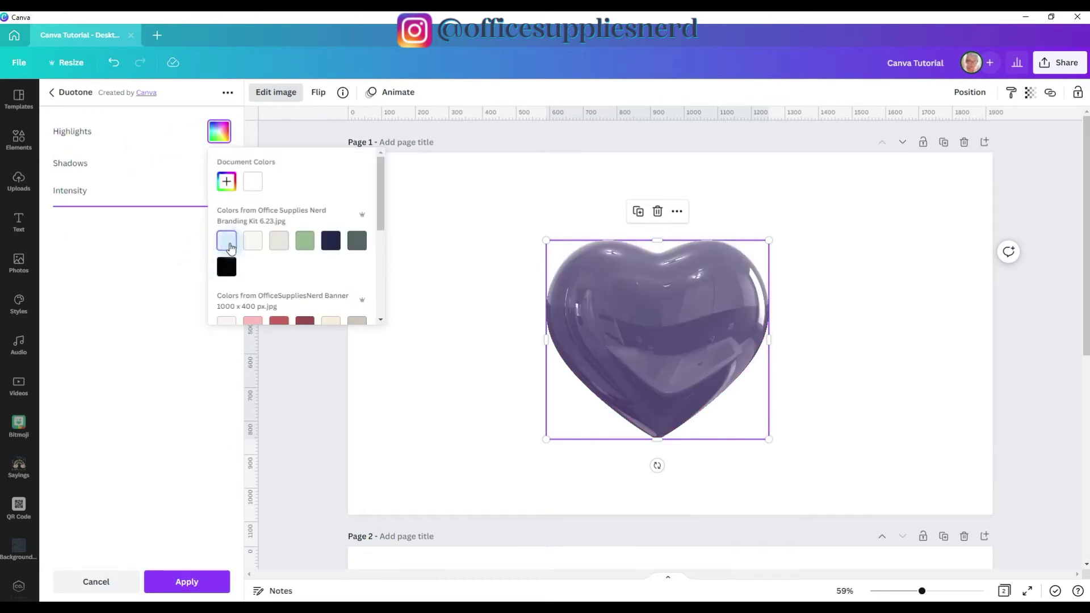
{"action": "left_click", "coordinate": [225, 168]}
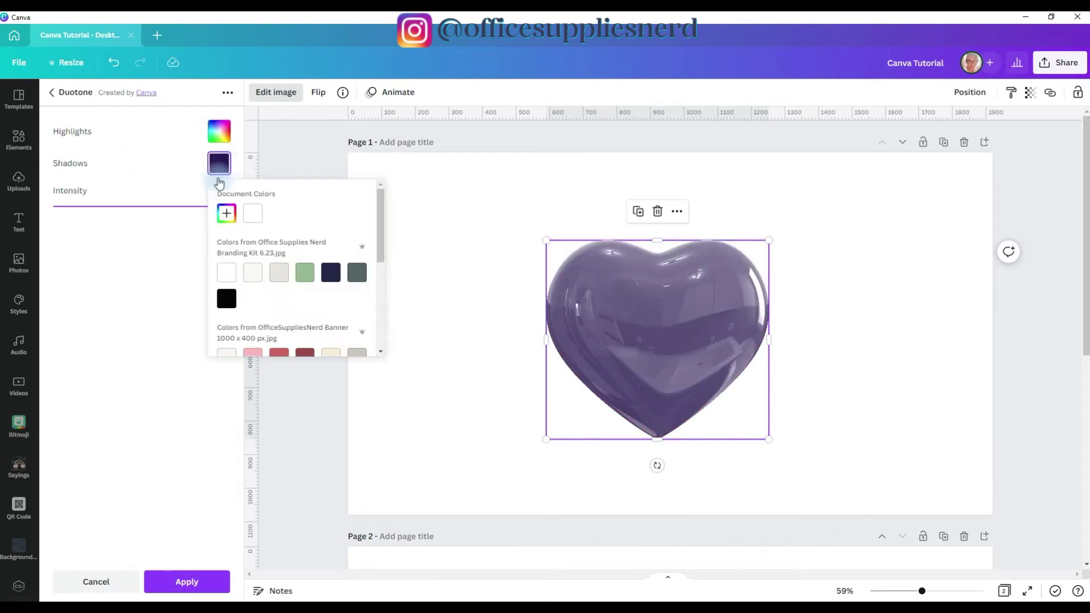
{"action": "left_click", "coordinate": [301, 295]}
{"action": "left_click", "coordinate": [187, 581]}
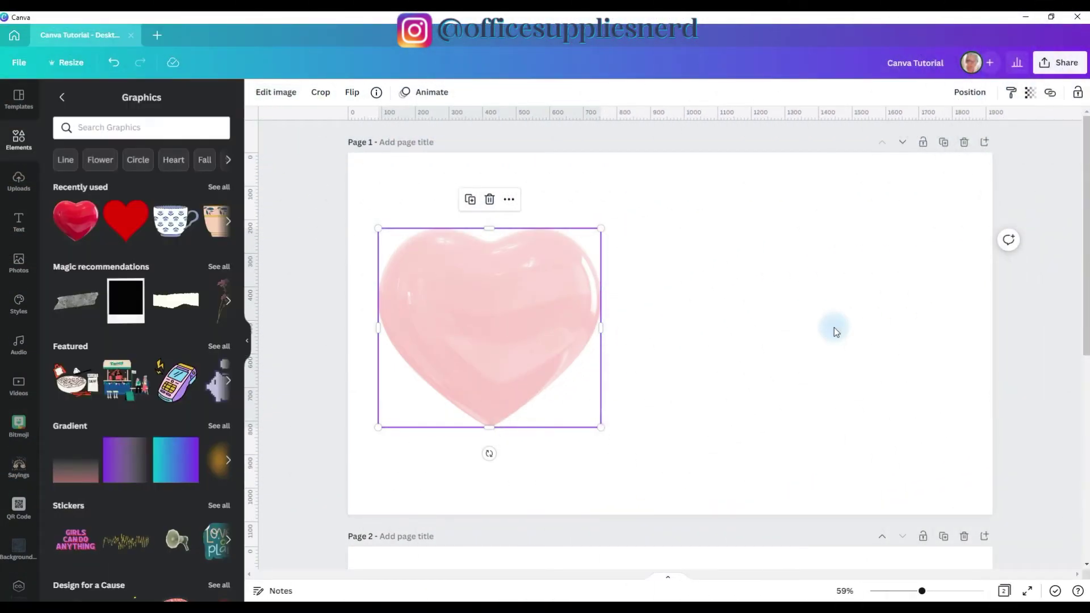
- Move the page 2 portrait onto page 1 beside the heart and make the page background grey
{"action": "left_click", "coordinate": [834, 328]}
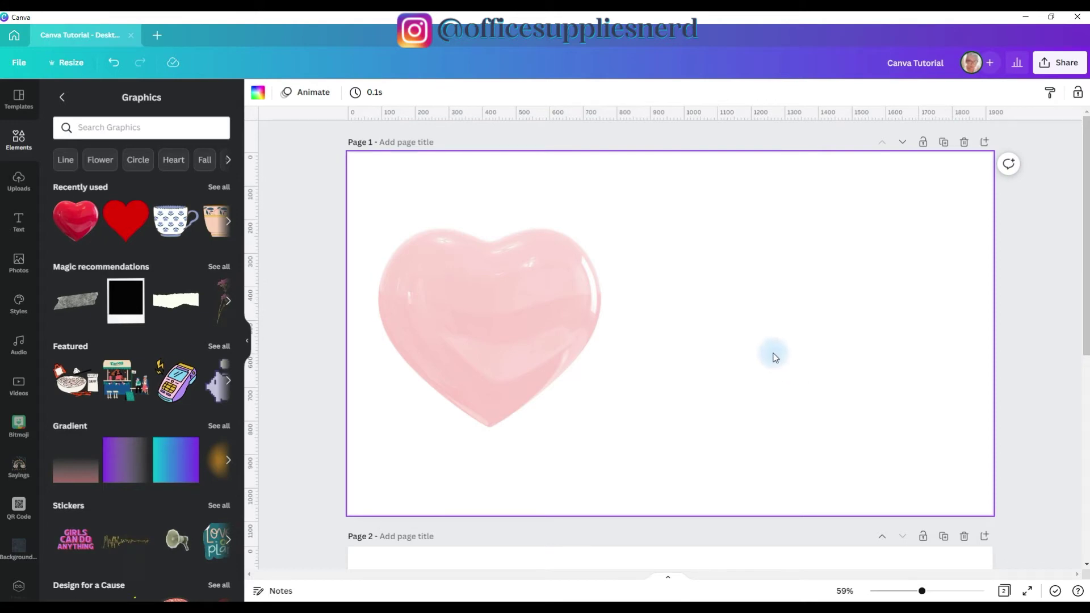
{"action": "scroll", "coordinate": [761, 346], "scroll_direction": "down", "scroll_amount": 5}
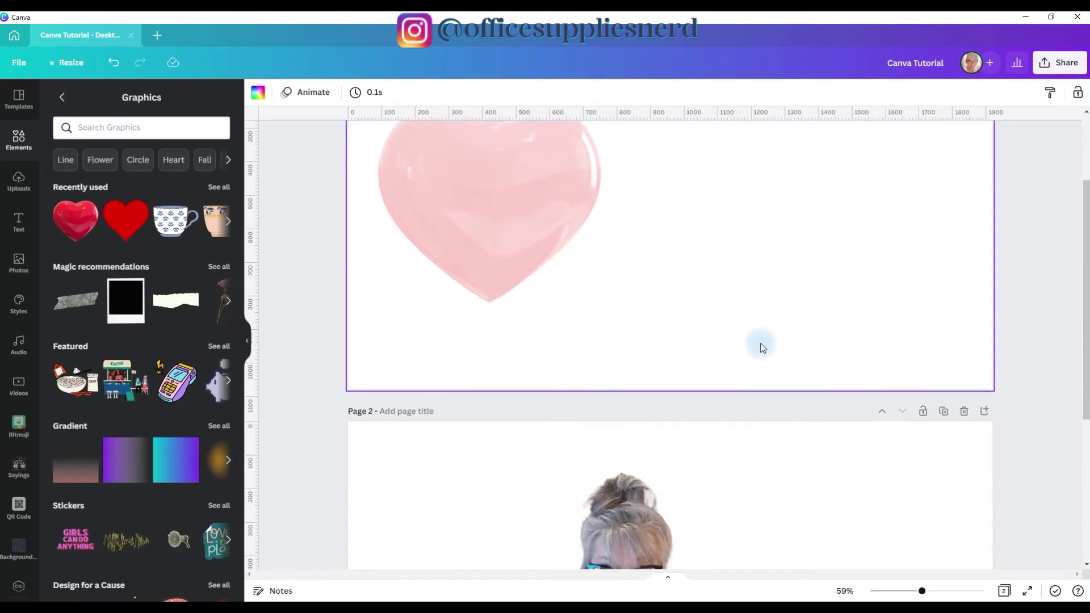
{"action": "left_click_drag", "start_coordinate": [766, 420], "coordinate": [789, 421]}
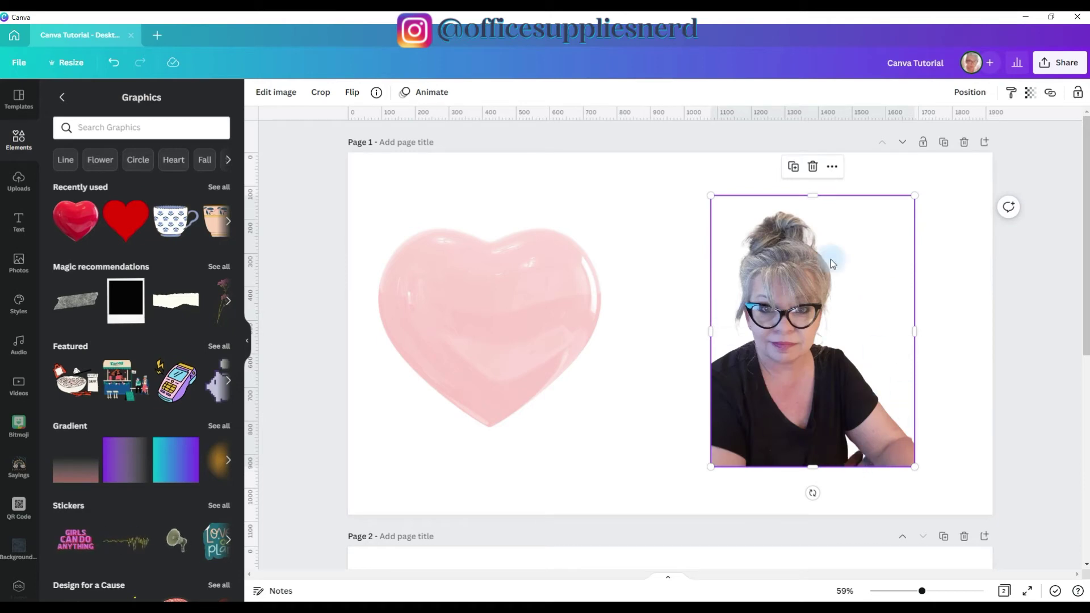
{"action": "left_click", "coordinate": [686, 242]}
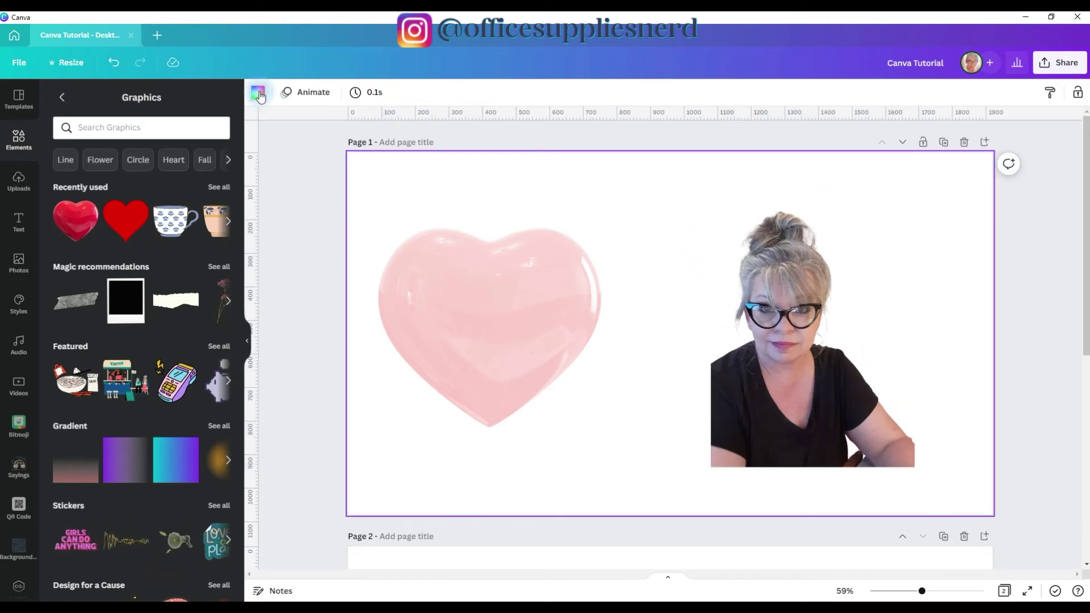
{"action": "left_click", "coordinate": [258, 93]}
{"action": "left_click", "coordinate": [65, 400]}
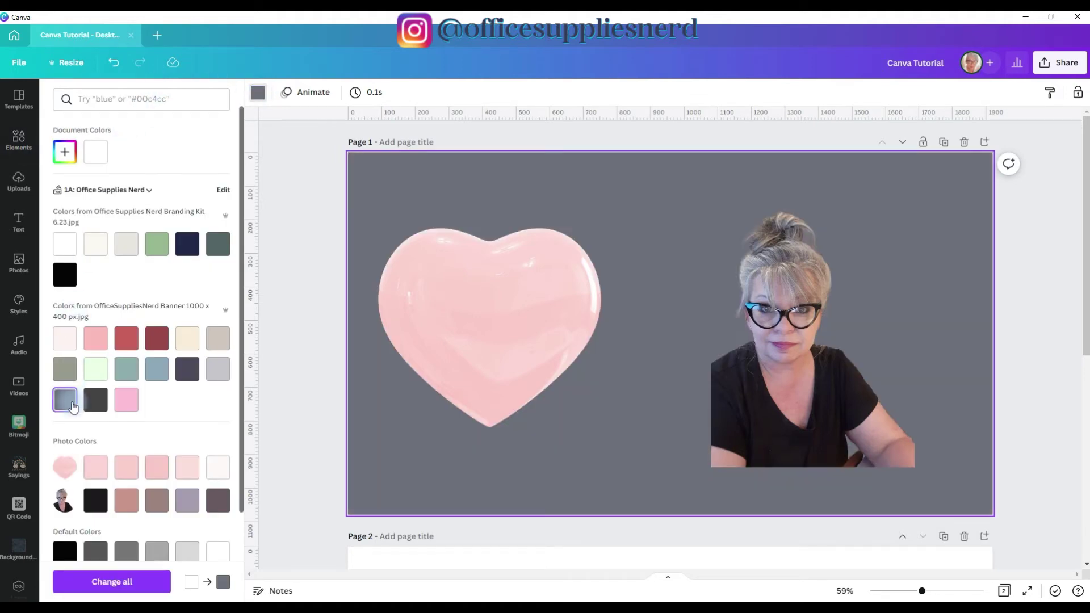
- Nudge the portrait into place, duplicate it, and lay the copy over the pink heart
{"action": "left_click", "coordinate": [769, 388]}
{"action": "left_click_drag", "start_coordinate": [768, 387], "coordinate": [766, 387]}
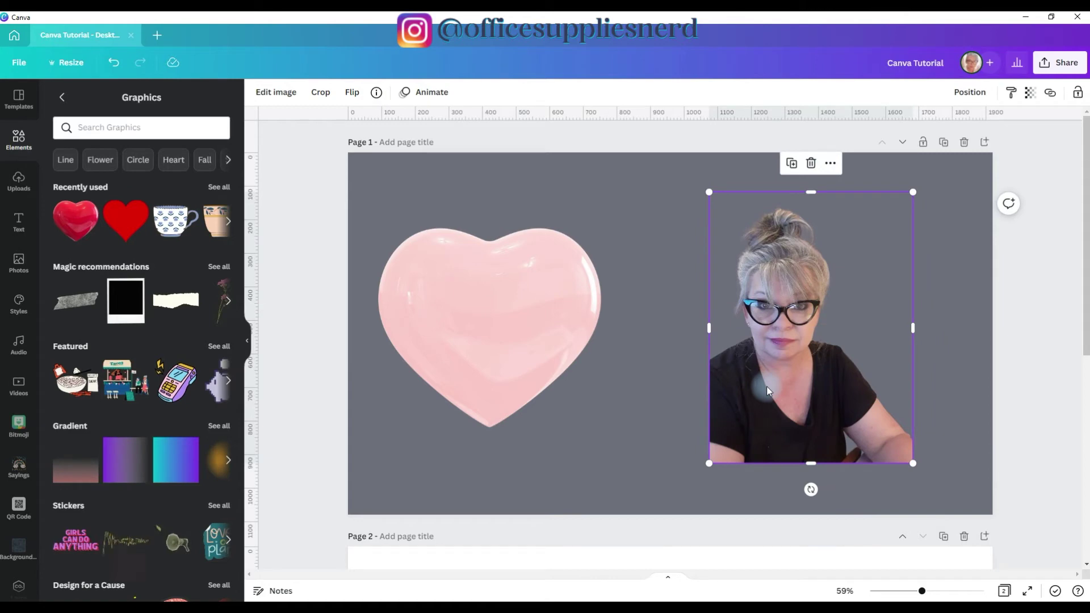
{"action": "key", "text": "ctrl+d"}
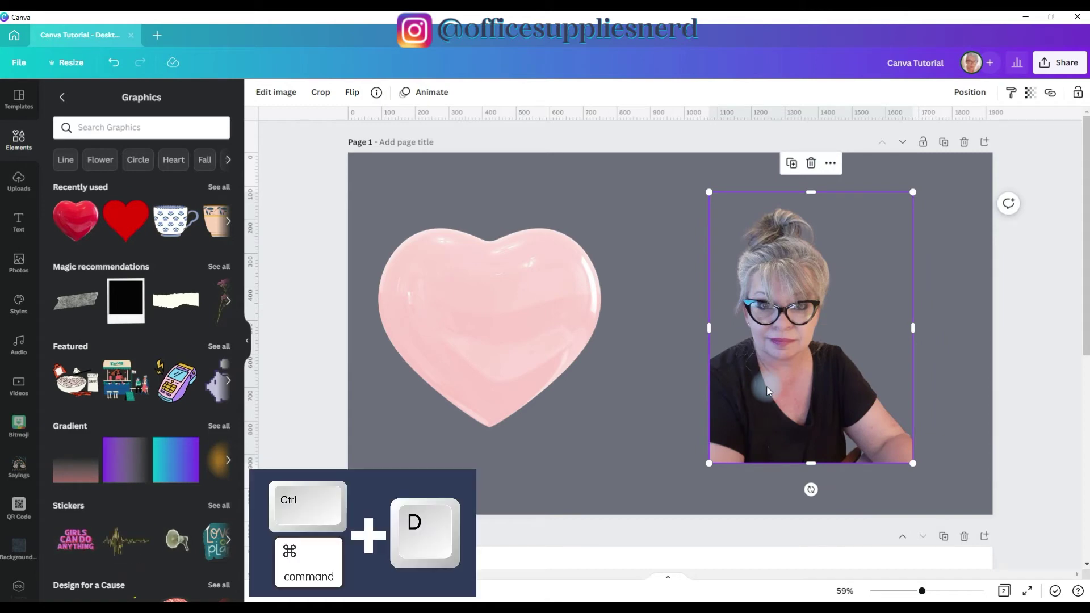
{"action": "left_click_drag", "start_coordinate": [794, 401], "coordinate": [505, 386]}
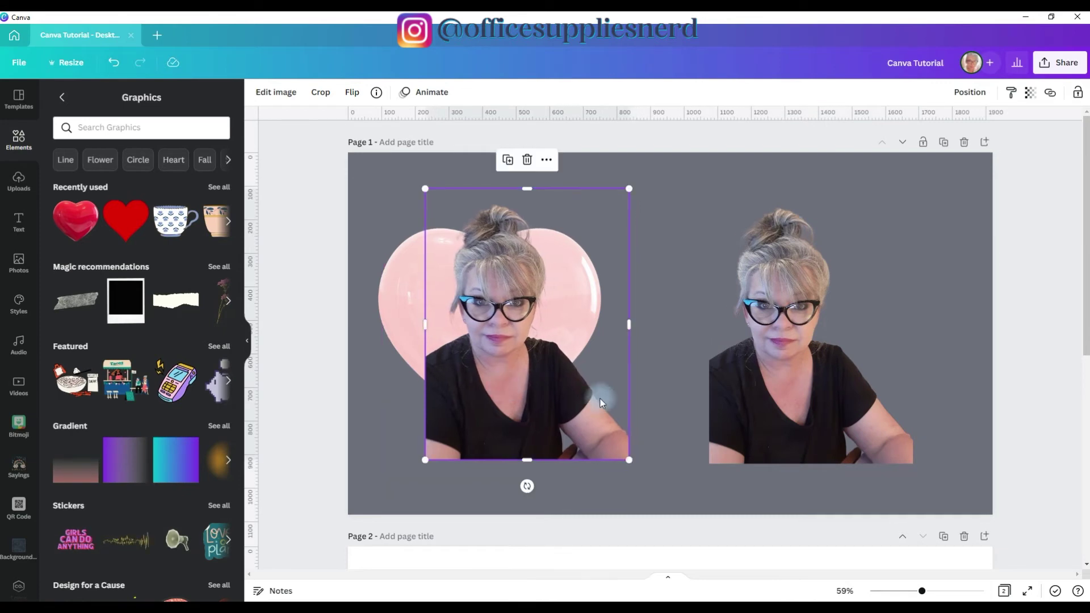
- Bring up the Duotone presets for the right-hand portrait photo
{"action": "left_click", "coordinate": [855, 406]}
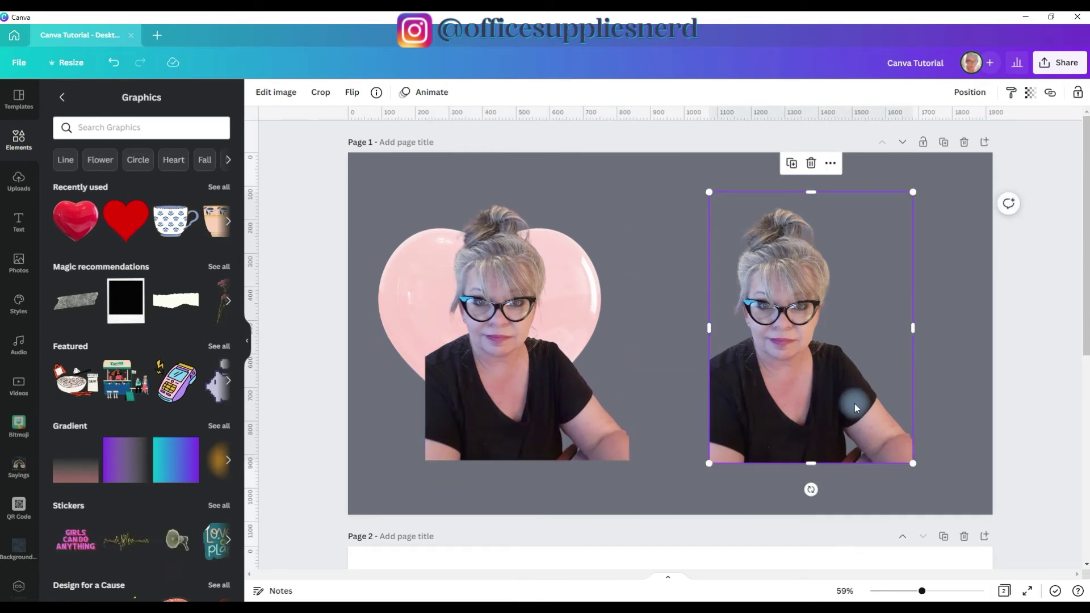
{"action": "left_click", "coordinate": [262, 93]}
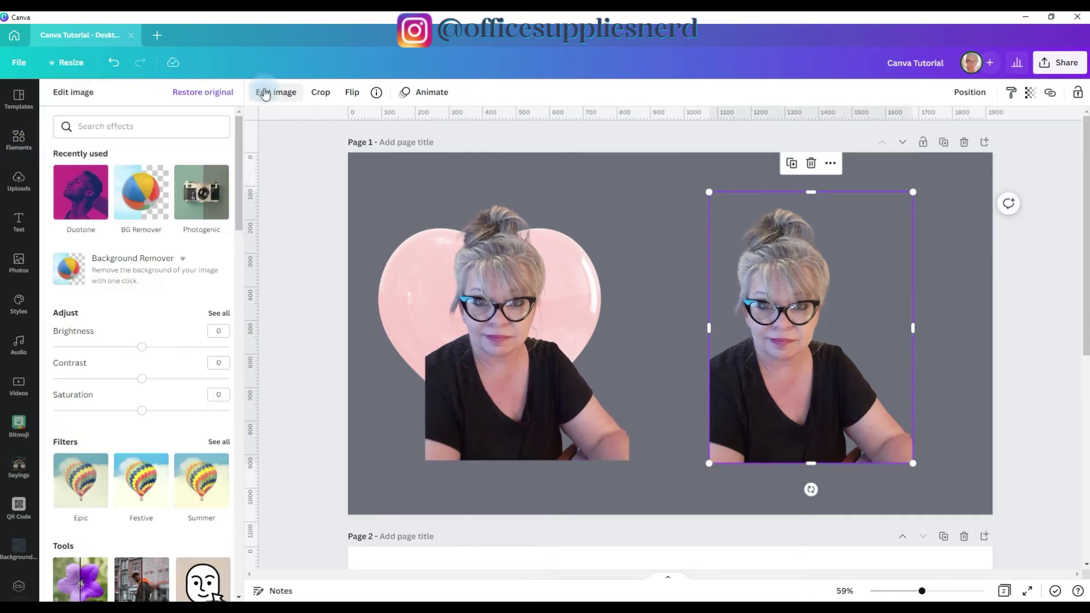
{"action": "left_click", "coordinate": [68, 199]}
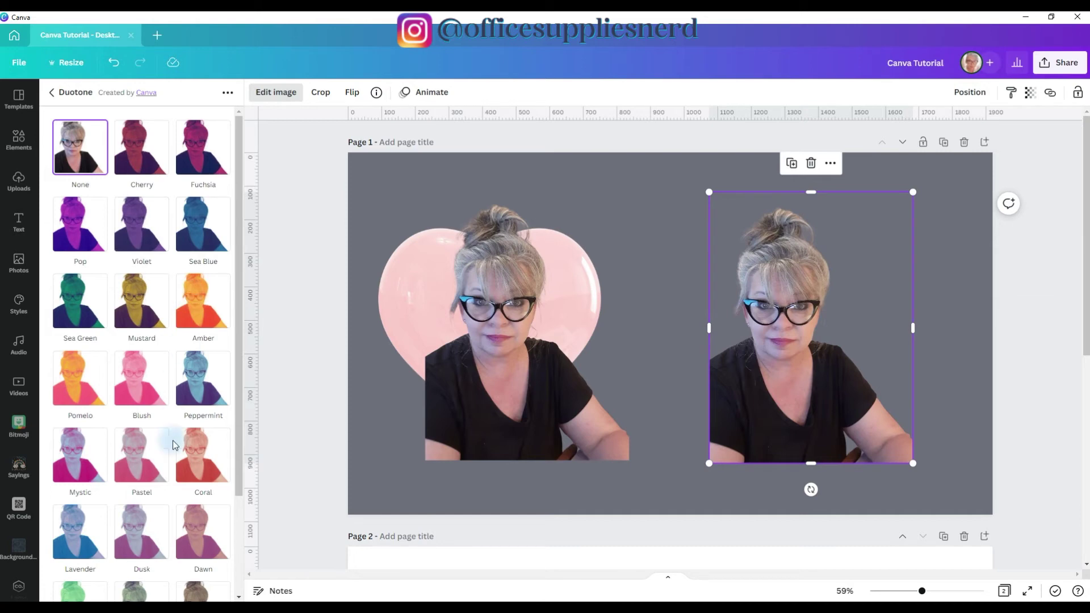
- Apply a Cherry-based Duotone with white highlights and white shadows to the right-hand portrait
{"action": "scroll", "coordinate": [176, 520], "scroll_direction": "down", "scroll_amount": 1}
{"action": "scroll", "coordinate": [145, 146], "scroll_direction": "up", "scroll_amount": 1}
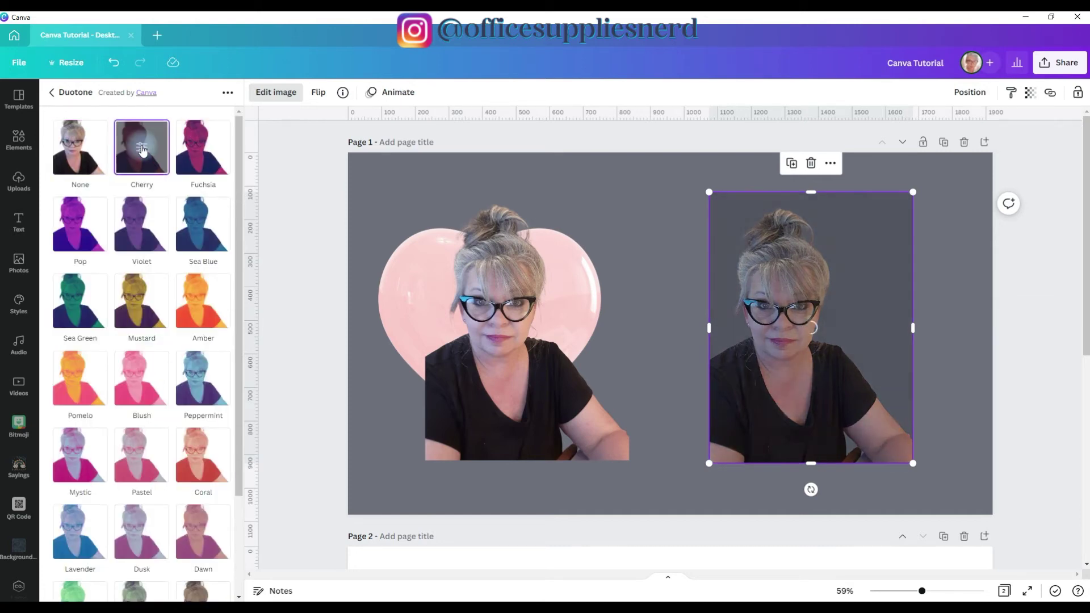
{"action": "left_click", "coordinate": [141, 149]}
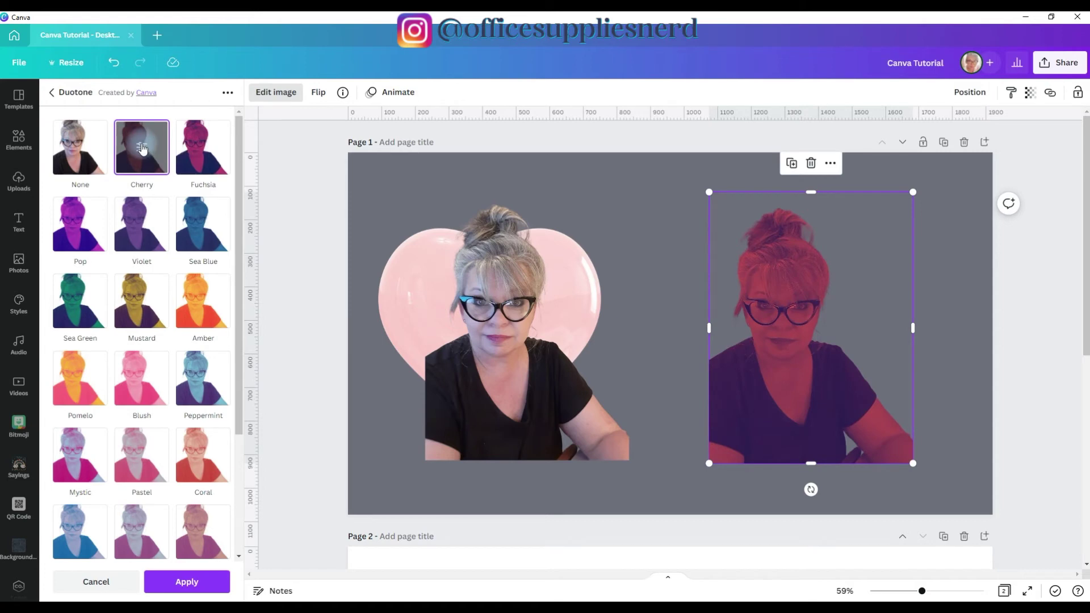
{"action": "left_click", "coordinate": [142, 149]}
{"action": "left_click", "coordinate": [219, 131]}
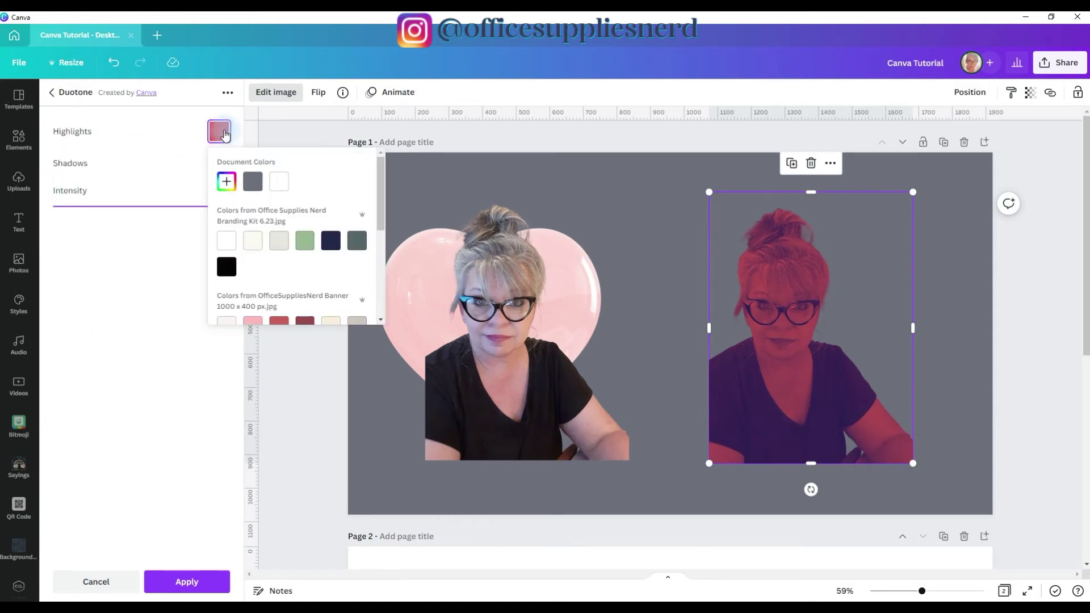
{"action": "left_click", "coordinate": [278, 186]}
{"action": "left_click", "coordinate": [219, 163]}
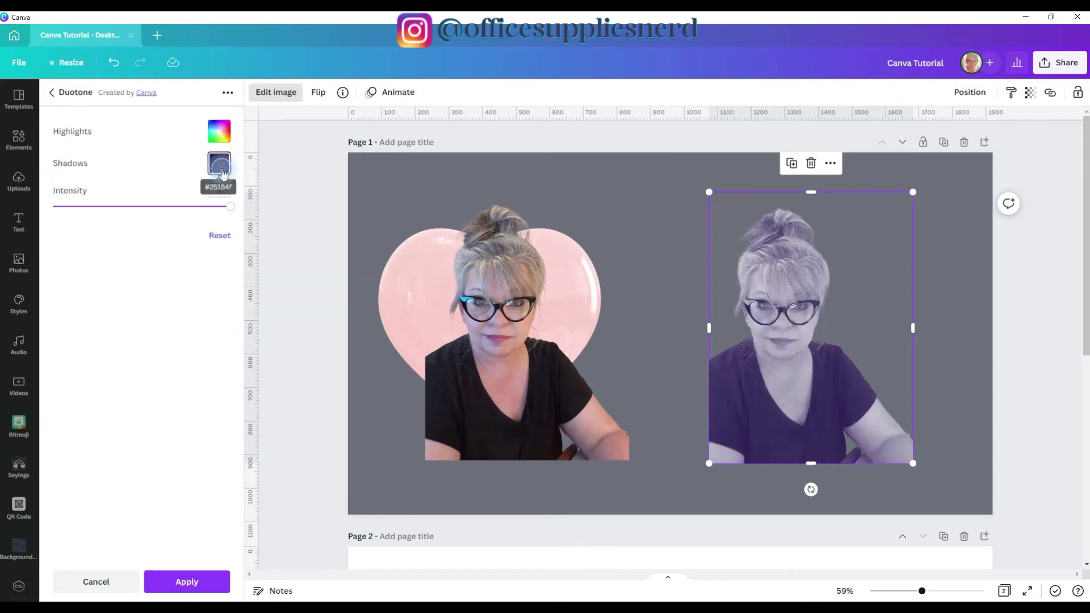
{"action": "left_click", "coordinate": [219, 163]}
{"action": "left_click", "coordinate": [278, 214]}
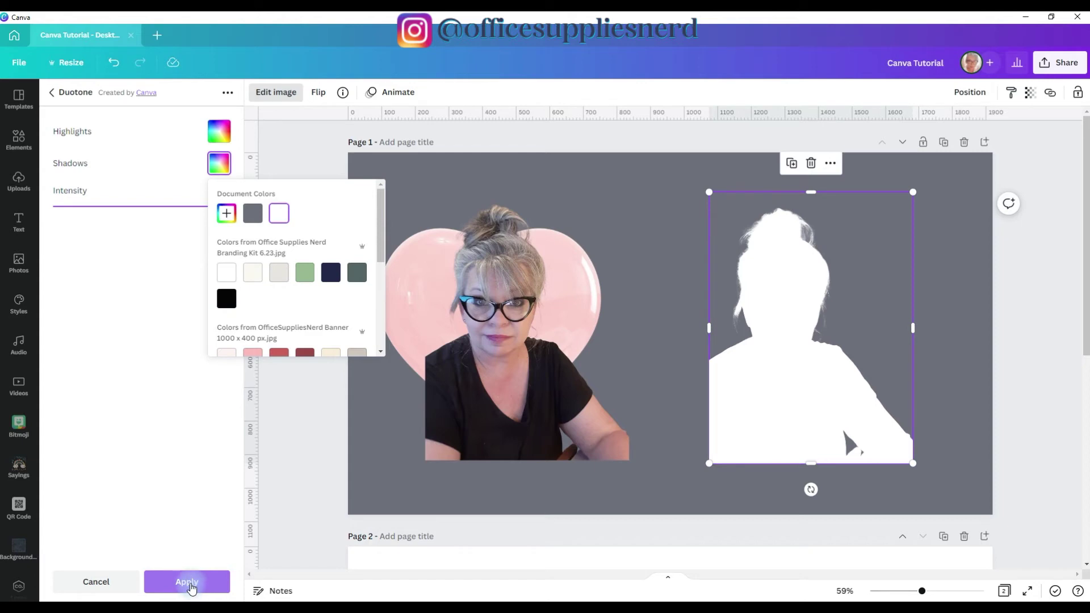
{"action": "left_click", "coordinate": [187, 582]}
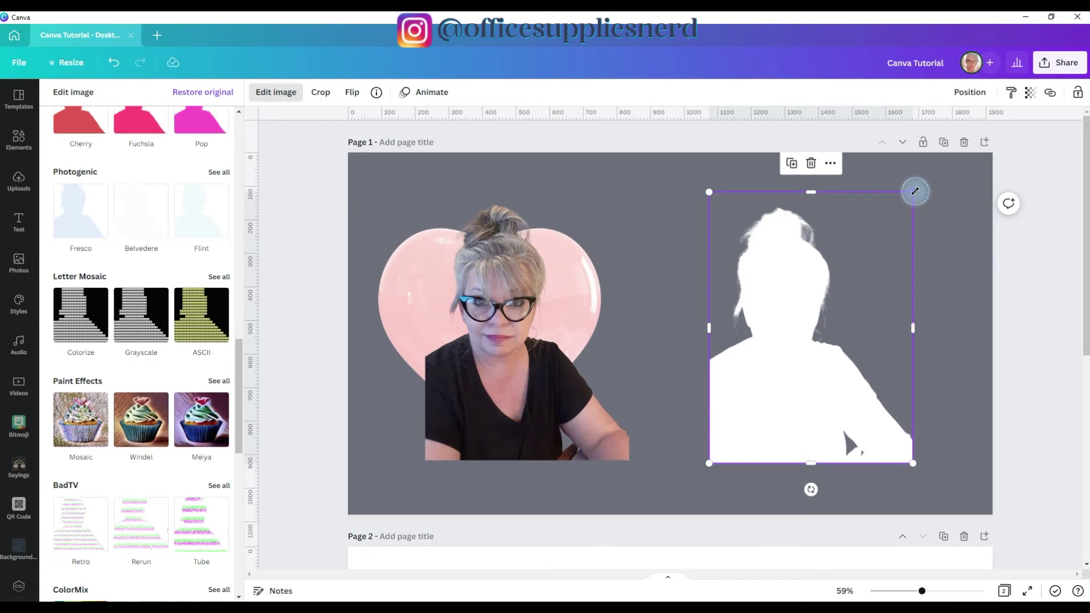
- Enlarge the silhouette to about 631 by 841 and move and resize the left photo
{"action": "left_click_drag", "start_coordinate": [915, 188], "coordinate": [919, 187]}
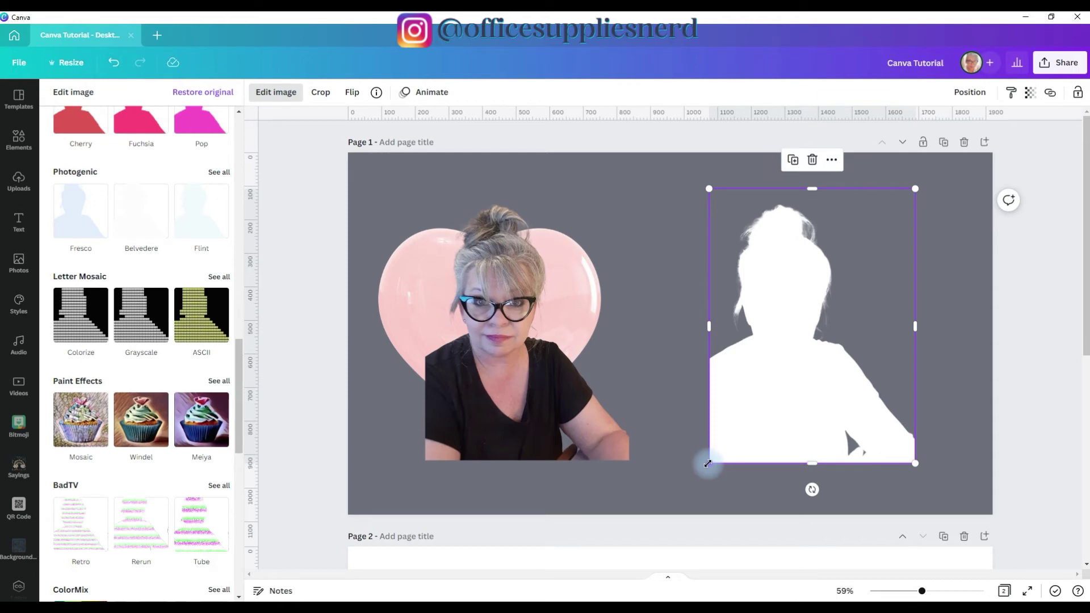
{"action": "left_click_drag", "start_coordinate": [708, 464], "coordinate": [699, 470]}
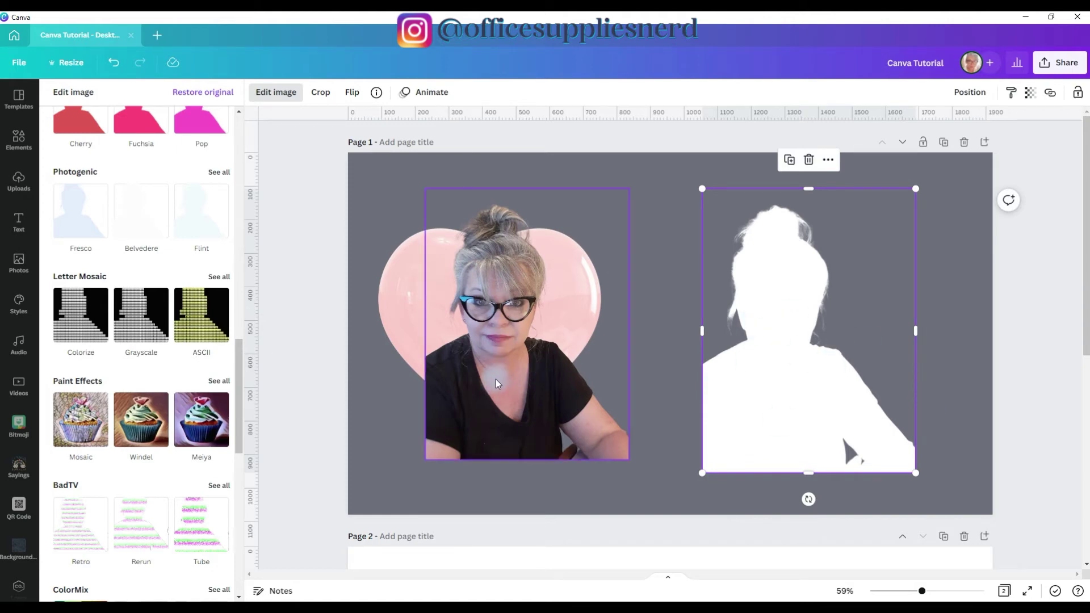
{"action": "left_click_drag", "start_coordinate": [496, 384], "coordinate": [774, 392]}
{"action": "mouse_move", "coordinate": [700, 201]}
{"action": "left_mouse_down"}
{"action": "mouse_move", "coordinate": [715, 209]}
{"action": "mouse_move", "coordinate": [694, 182]}
{"action": "left_mouse_up"}
- Undo the shrink, enlarge the portrait over the white outline, and select both together
{"action": "key", "text": "ctrl+z"}
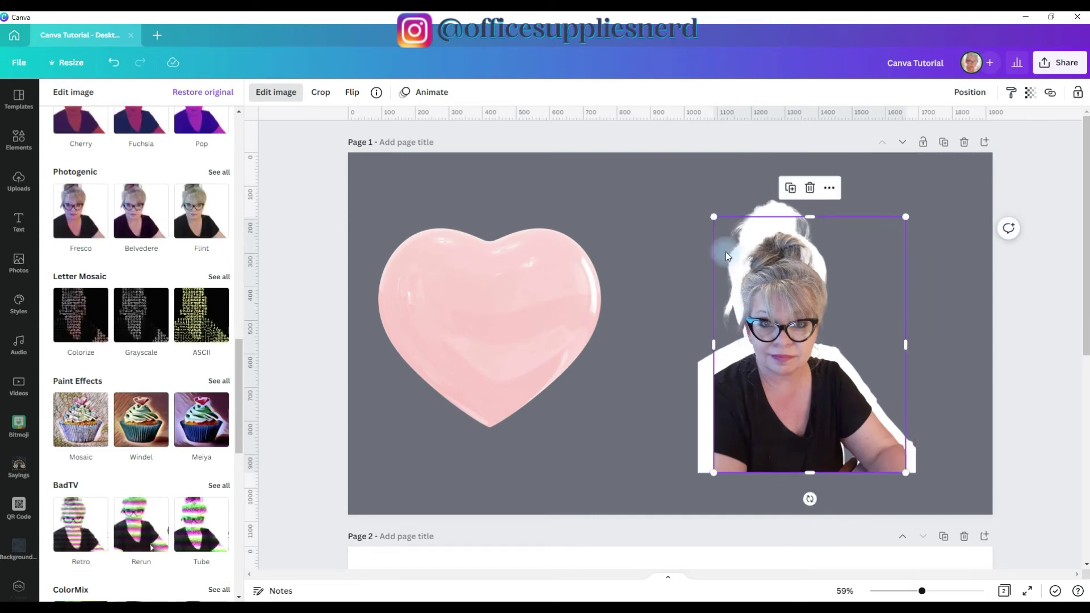
{"action": "left_click_drag", "start_coordinate": [712, 216], "coordinate": [696, 205]}
{"action": "left_click_drag", "start_coordinate": [766, 393], "coordinate": [767, 390]}
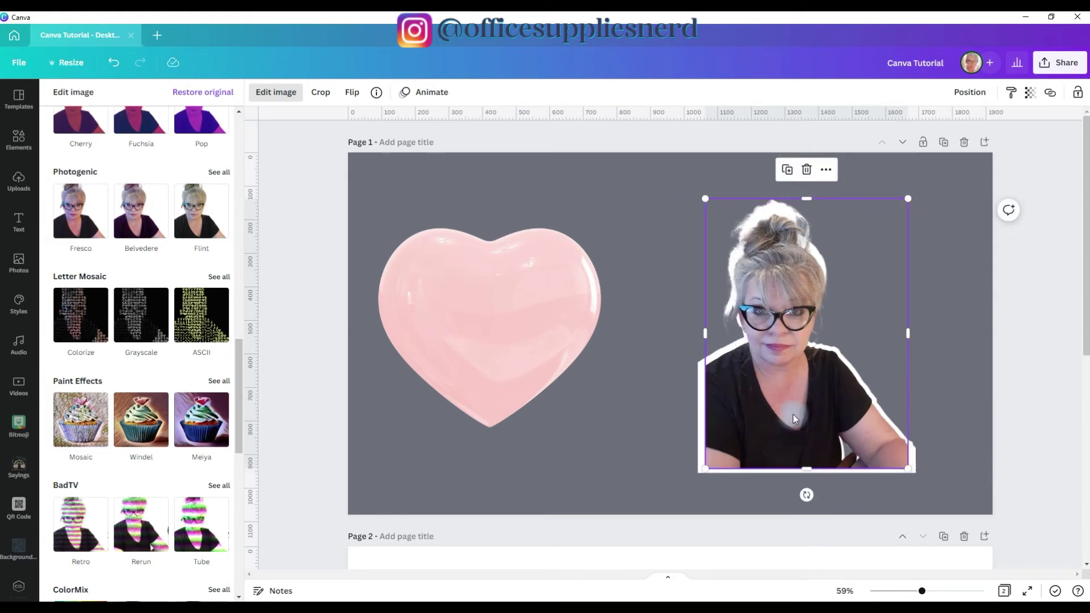
{"action": "left_click", "coordinate": [819, 427]}
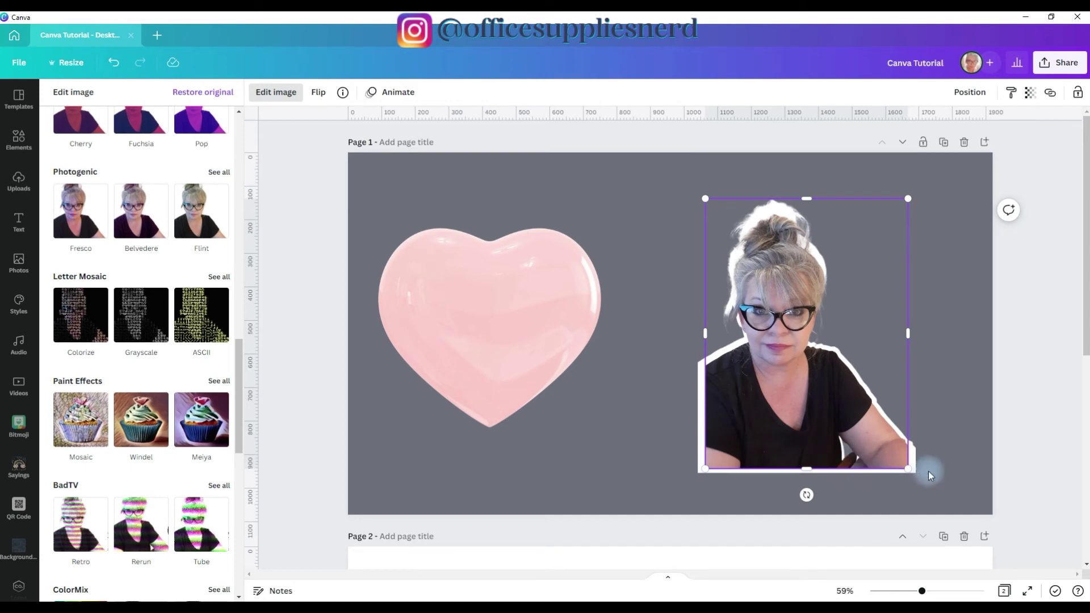
{"action": "left_click", "coordinate": [913, 462], "text": "shift"}
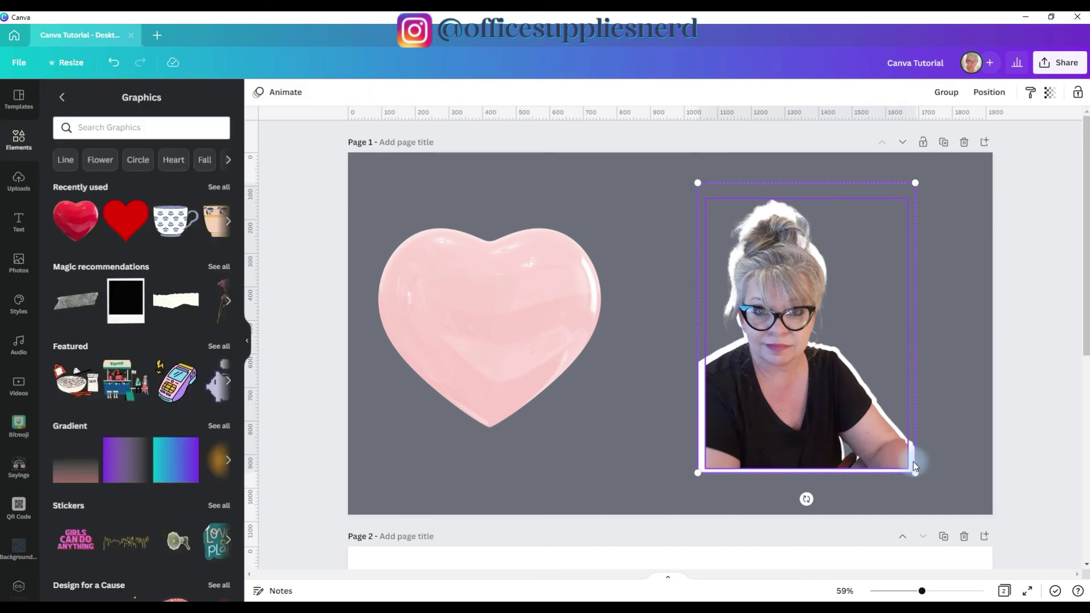
- Align the portrait vertically centred on its outline and enlarge it slightly from the top-right corner
{"action": "left_click", "coordinate": [985, 96]}
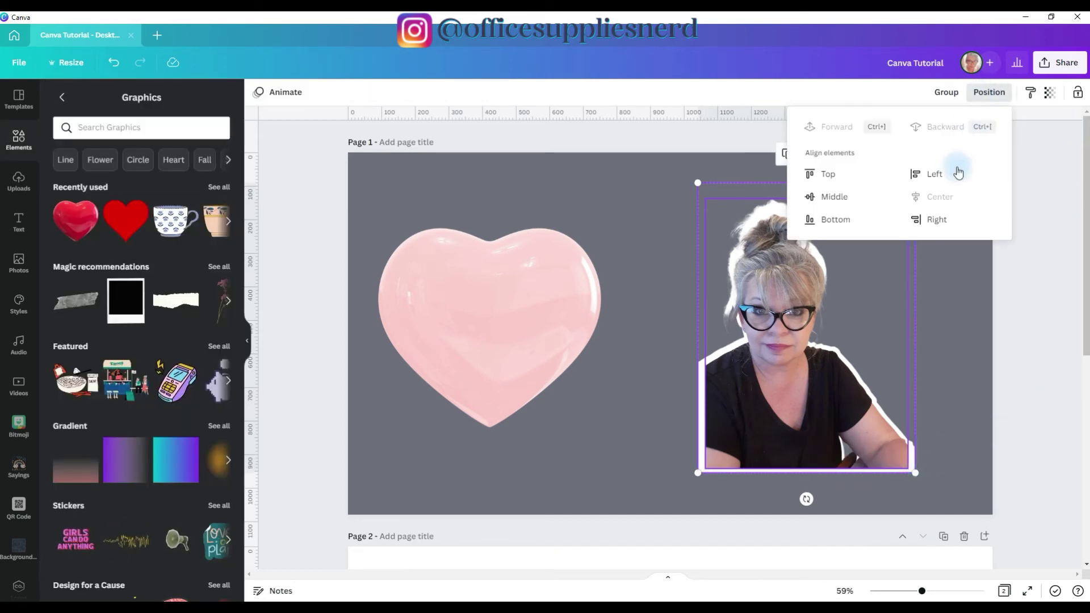
{"action": "left_click", "coordinate": [854, 196]}
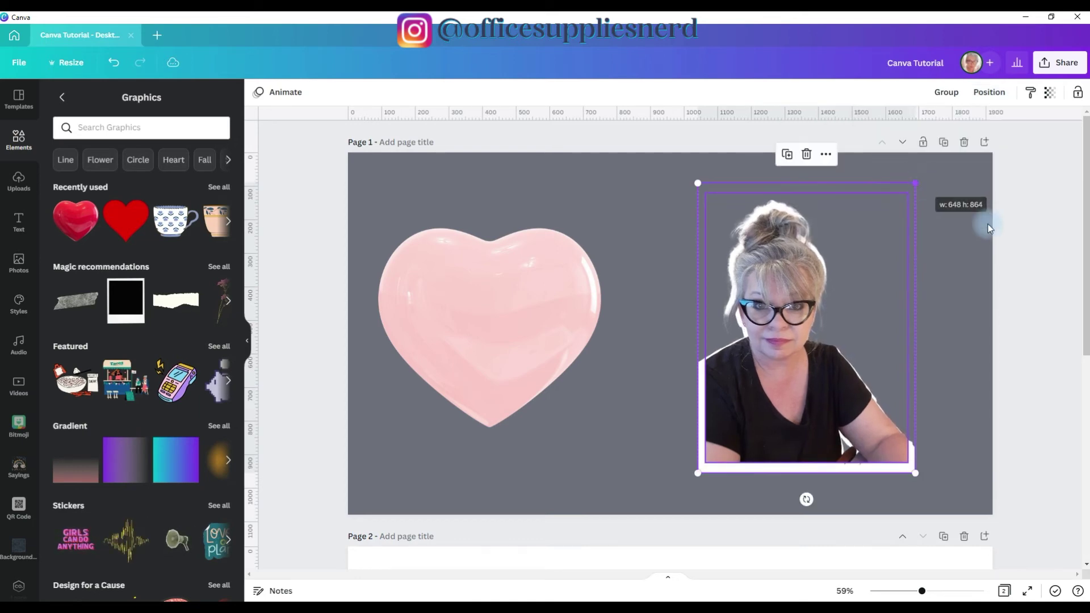
{"action": "left_click", "coordinate": [966, 258]}
{"action": "left_click", "coordinate": [910, 188]}
{"action": "left_click_drag", "start_coordinate": [914, 183], "coordinate": [922, 178]}
- Group the portrait with its white outline, then move the group and enlarge it to 706 by 941
{"action": "left_click", "coordinate": [982, 310]}
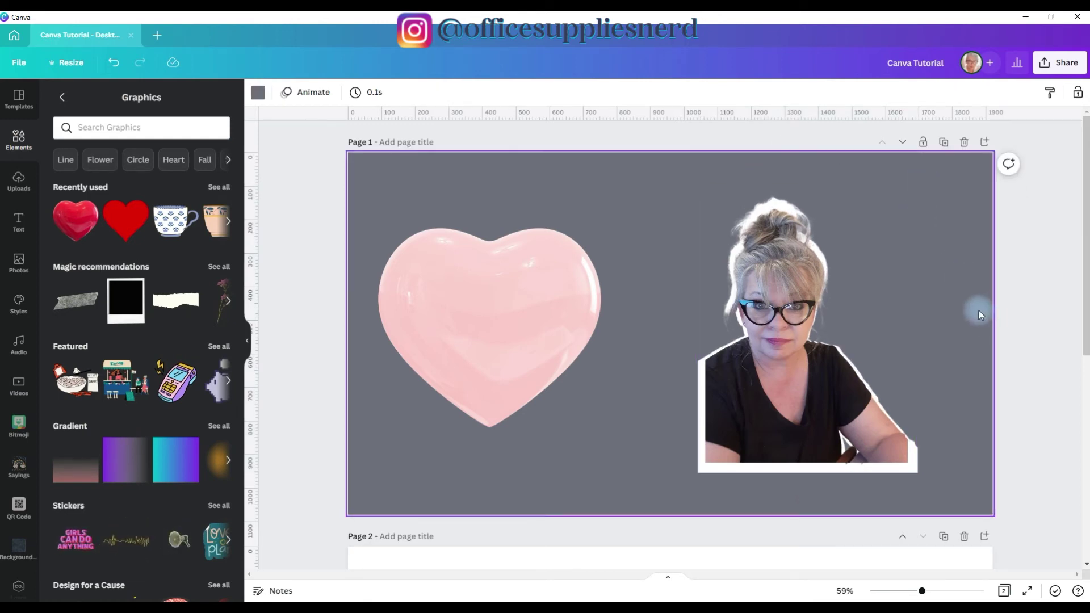
{"action": "left_click_drag", "start_coordinate": [962, 328], "coordinate": [681, 348]}
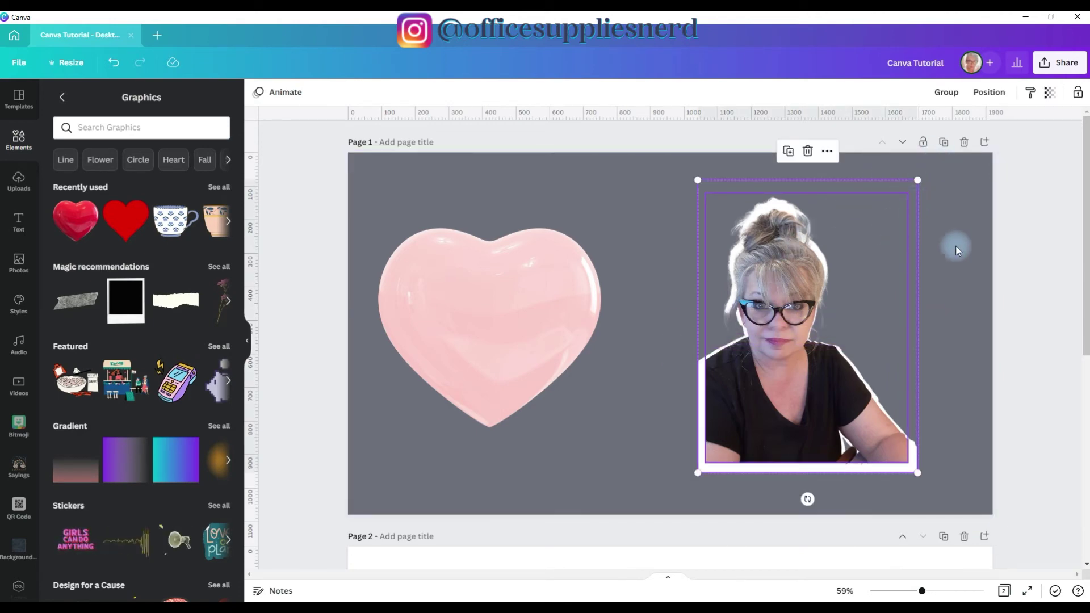
{"action": "left_click", "coordinate": [947, 94]}
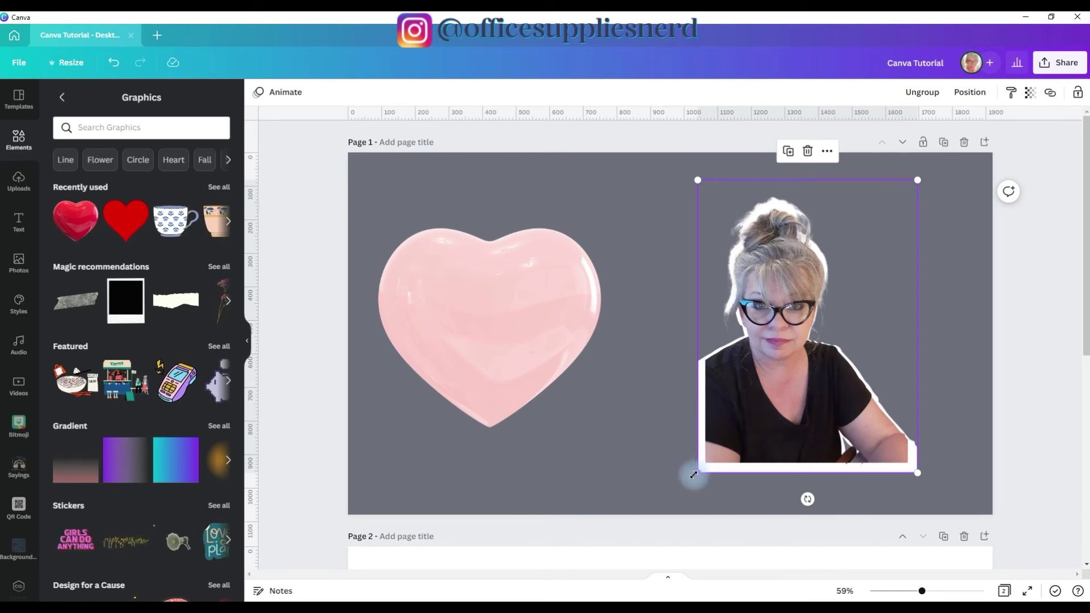
{"action": "left_click_drag", "start_coordinate": [770, 386], "coordinate": [809, 389]}
{"action": "left_click_drag", "start_coordinate": [732, 471], "coordinate": [705, 489]}
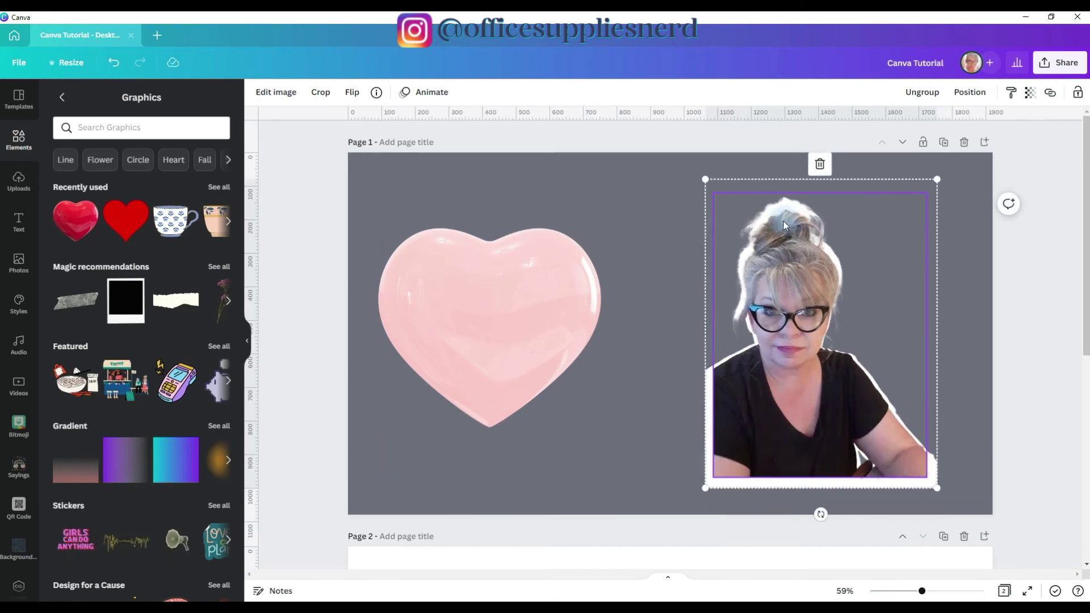
{"action": "left_click", "coordinate": [786, 410]}
- Ungroup the portrait, move the photo onto the heart, and shift the silhouette slightly left
{"action": "left_click", "coordinate": [840, 273]}
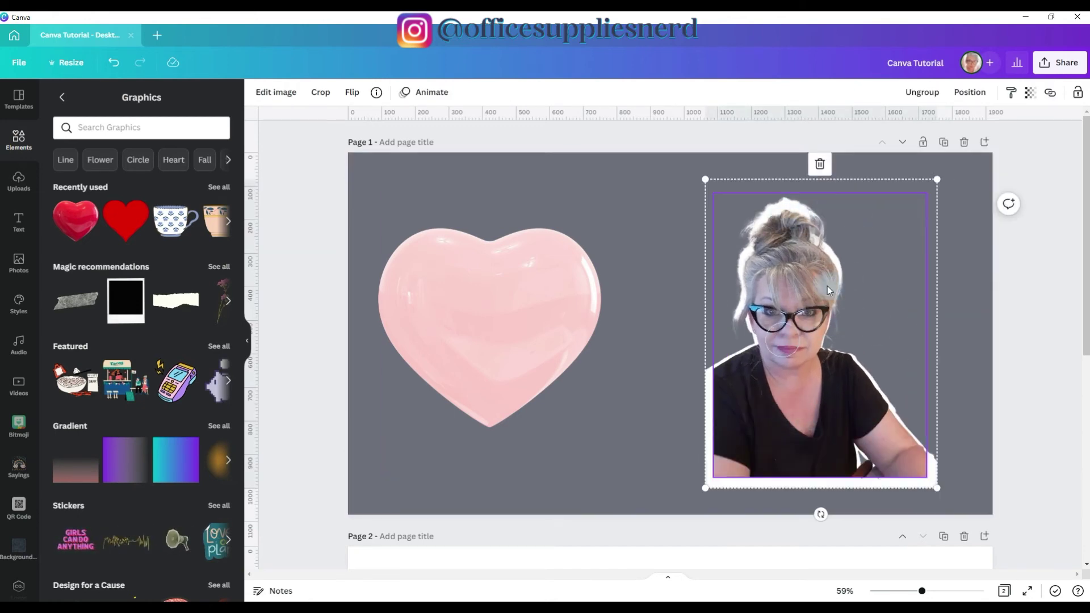
{"action": "left_click", "coordinate": [924, 93]}
{"action": "left_click_drag", "start_coordinate": [919, 486], "coordinate": [563, 417]}
{"action": "left_click_drag", "start_coordinate": [821, 356], "coordinate": [808, 355]}
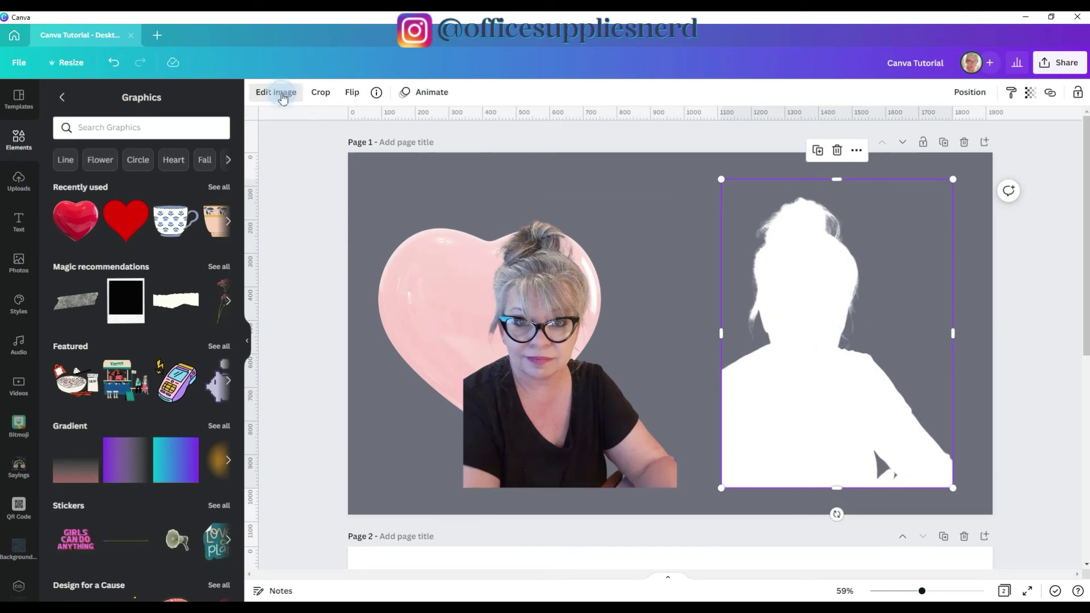
- Tint the white silhouette mint with the Pastel Duotone and move the portrait back toward it
{"action": "left_click", "coordinate": [275, 91]}
{"action": "left_click", "coordinate": [86, 201]}
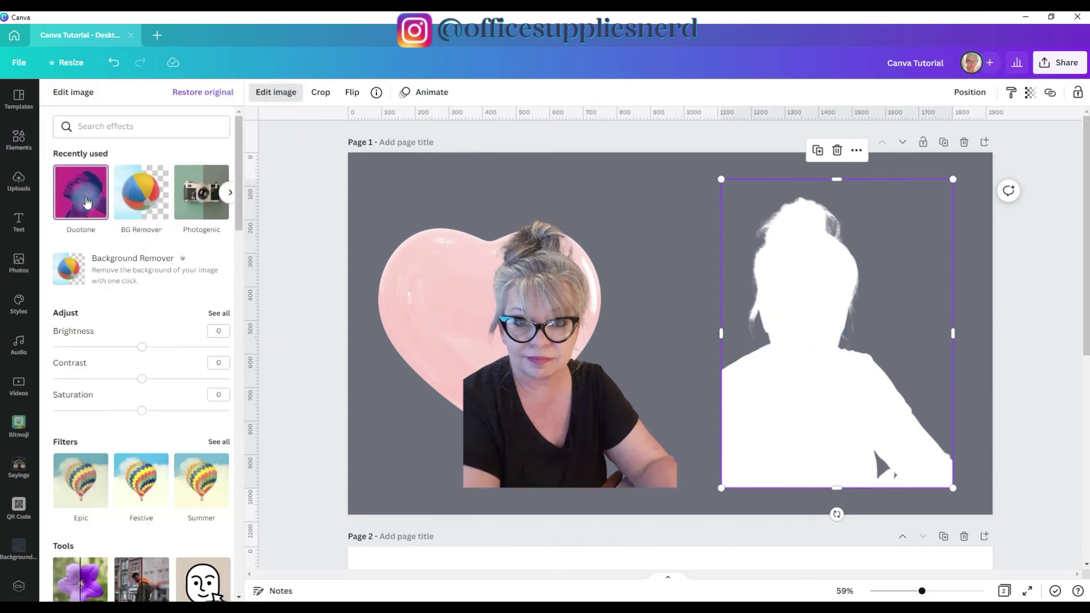
{"action": "scroll", "coordinate": [121, 391], "scroll_direction": "down", "scroll_amount": 3}
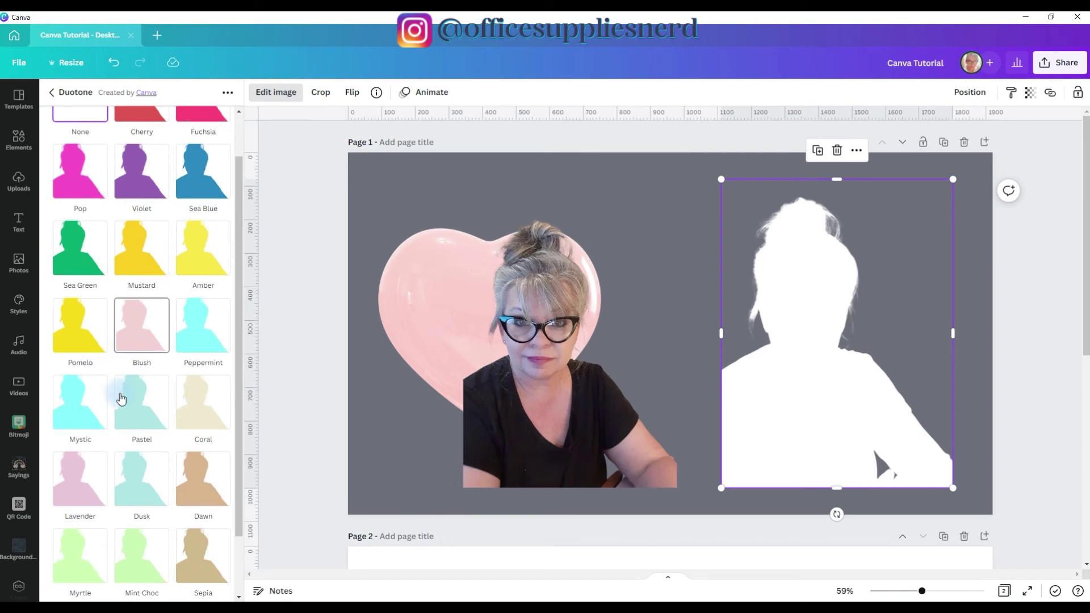
{"action": "scroll", "coordinate": [130, 458], "scroll_direction": "up", "scroll_amount": 2}
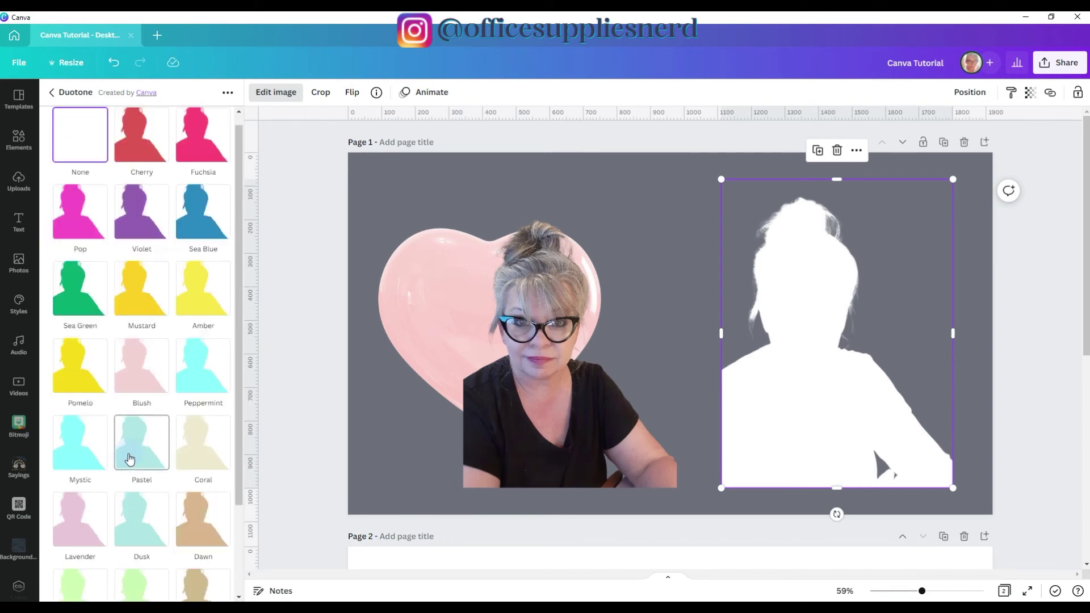
{"action": "left_click", "coordinate": [129, 459]}
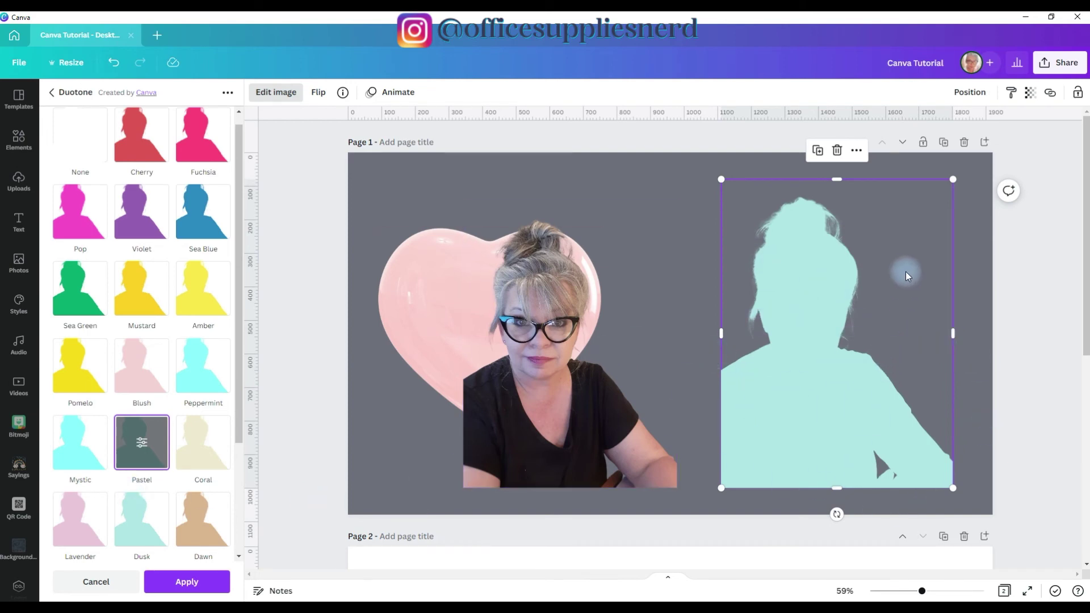
{"action": "left_click_drag", "start_coordinate": [613, 418], "coordinate": [687, 426]}
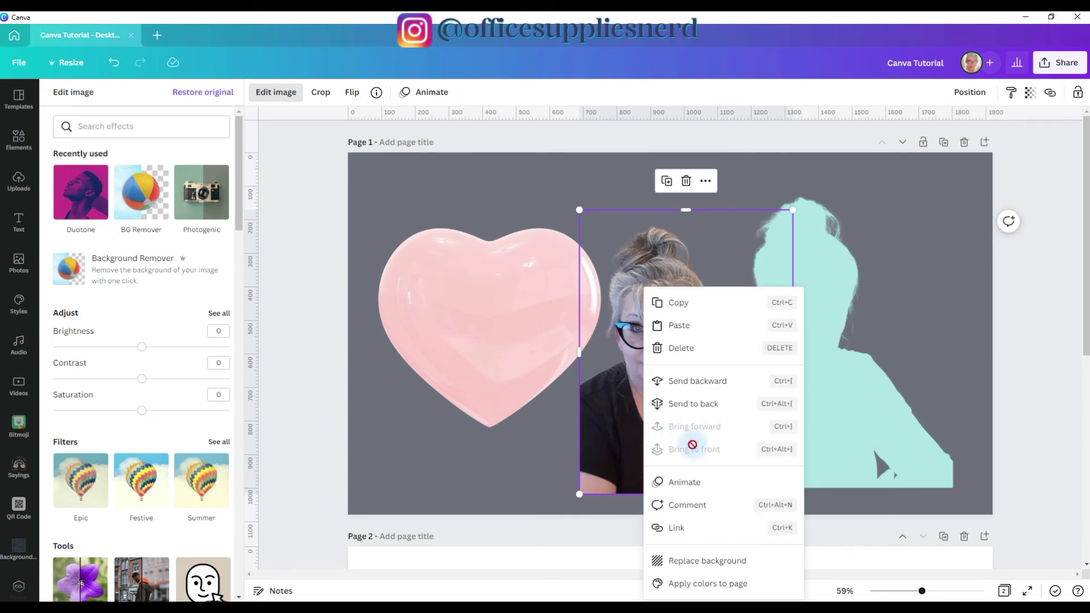
- Put the portrait back over the mint silhouette and trim the silhouette's bottom and right edges
{"action": "left_click", "coordinate": [620, 428]}
{"action": "left_click_drag", "start_coordinate": [620, 428], "coordinate": [768, 404]}
{"action": "left_click", "coordinate": [729, 493]}
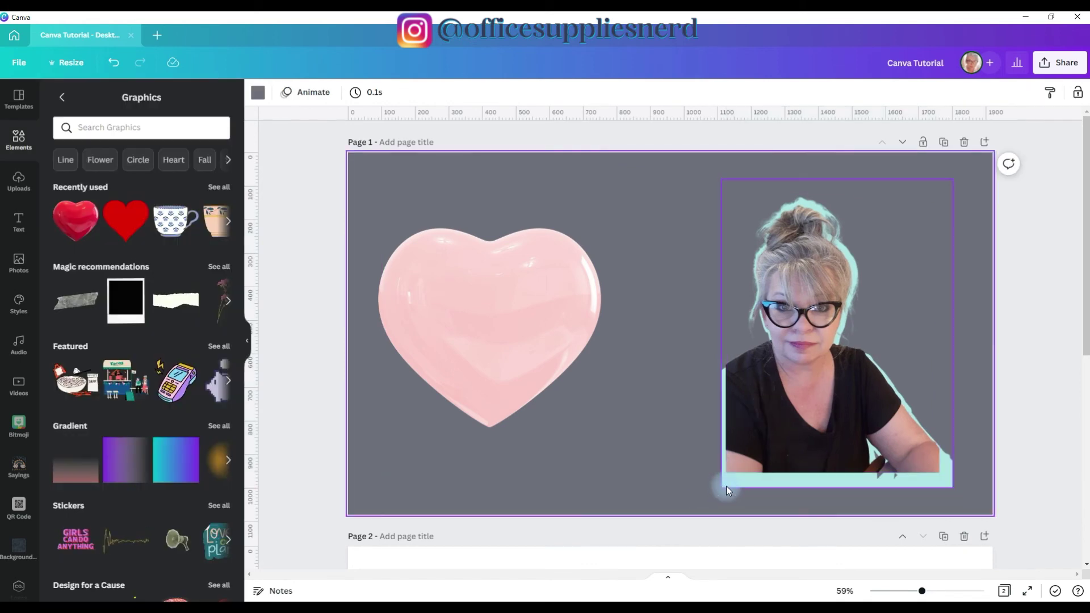
{"action": "left_click", "coordinate": [723, 481]}
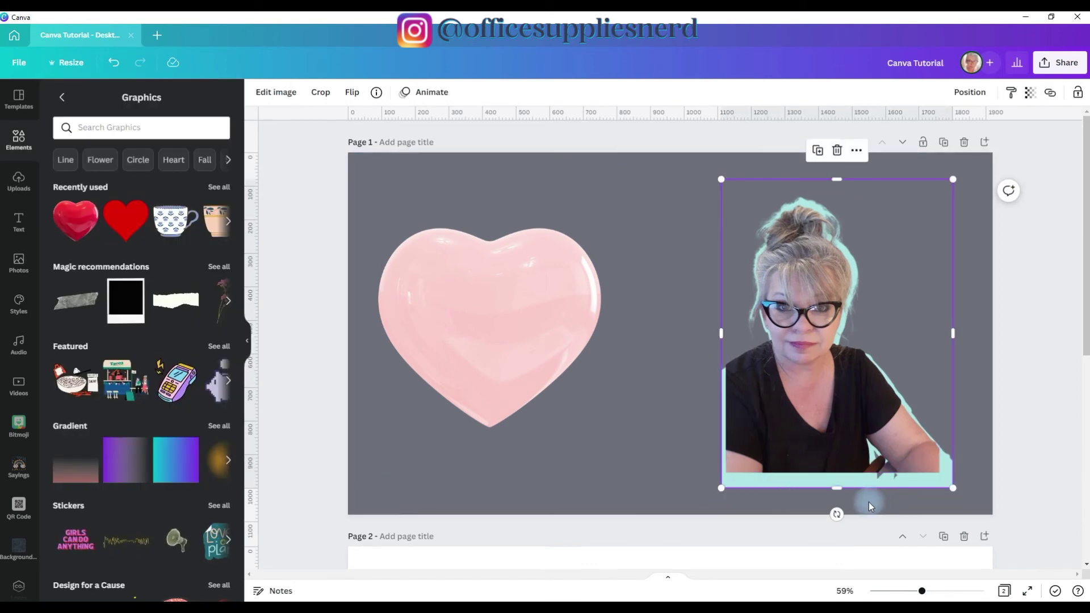
{"action": "left_click_drag", "start_coordinate": [839, 486], "coordinate": [840, 478]}
{"action": "left_click_drag", "start_coordinate": [952, 329], "coordinate": [947, 327]}
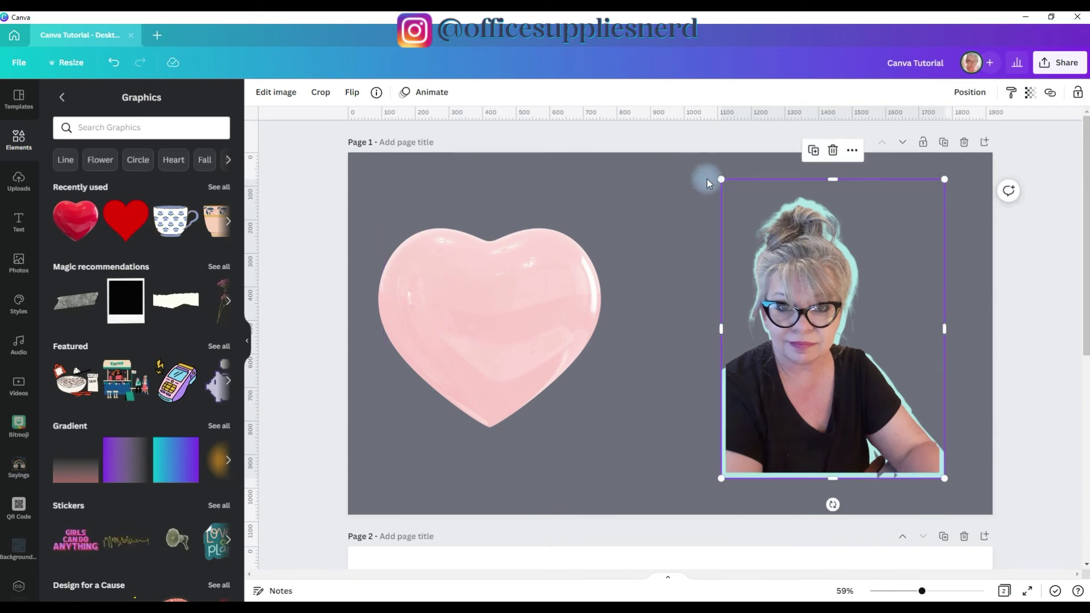
- Select the portrait and mint silhouette together and group them
{"action": "left_click", "coordinate": [976, 365]}
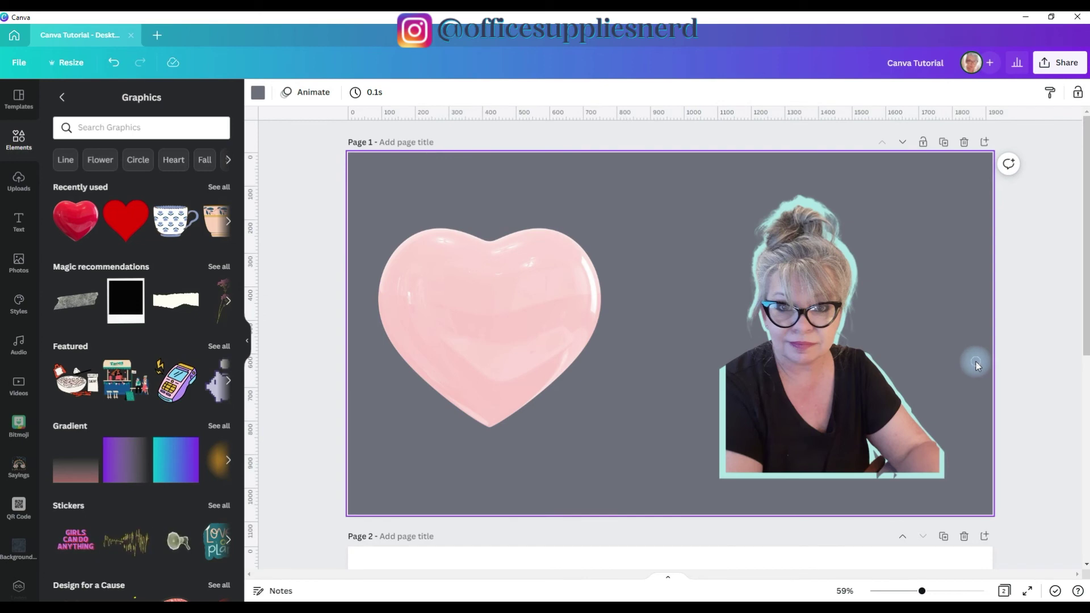
{"action": "left_click_drag", "start_coordinate": [973, 363], "coordinate": [706, 464]}
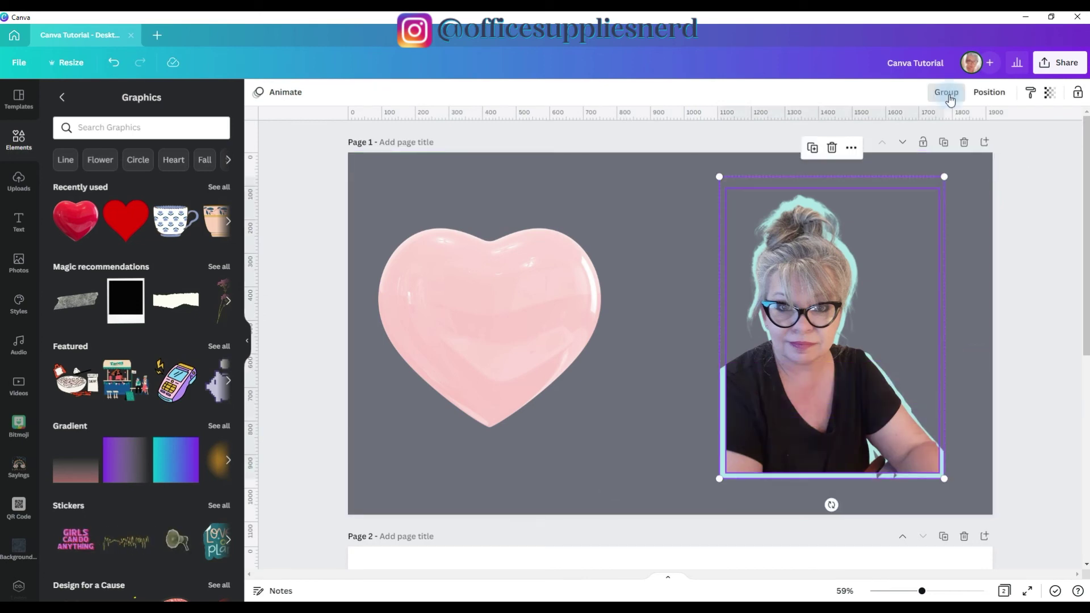
{"action": "left_click", "coordinate": [946, 92]}
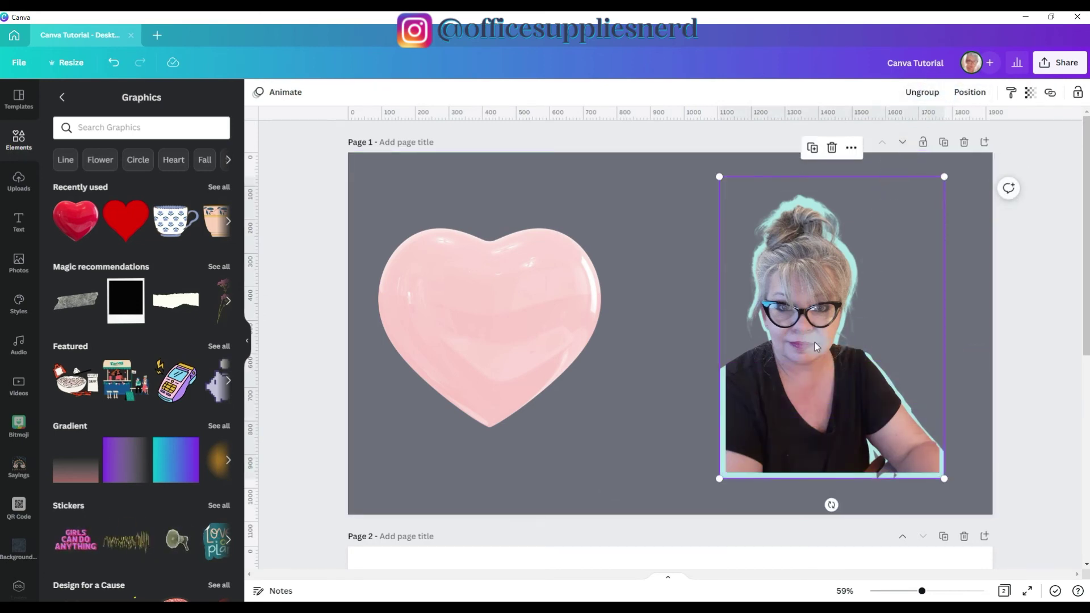
{"action": "left_click", "coordinate": [454, 472]}
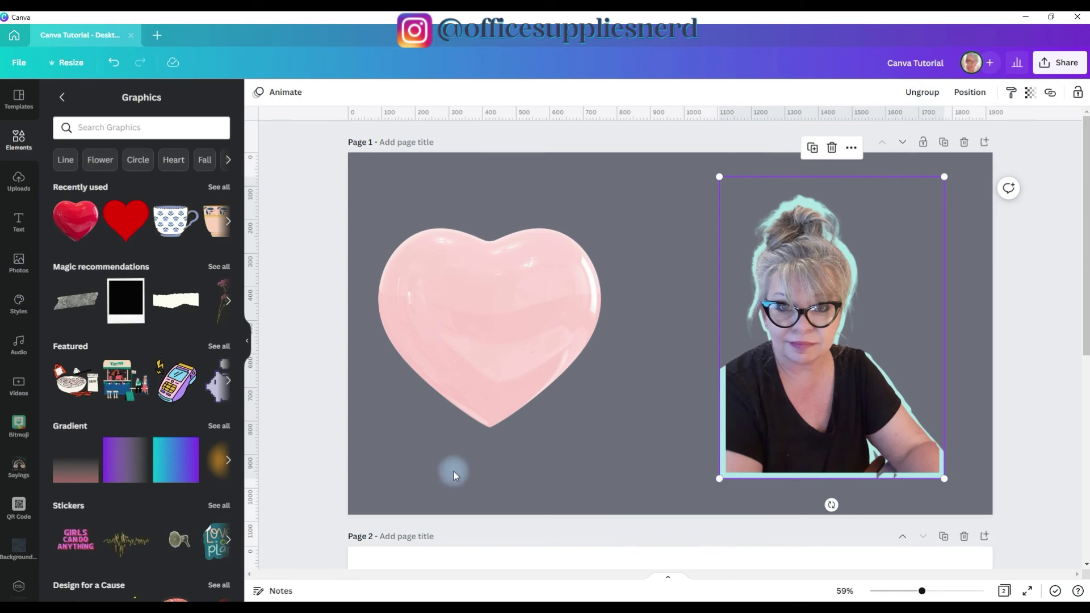